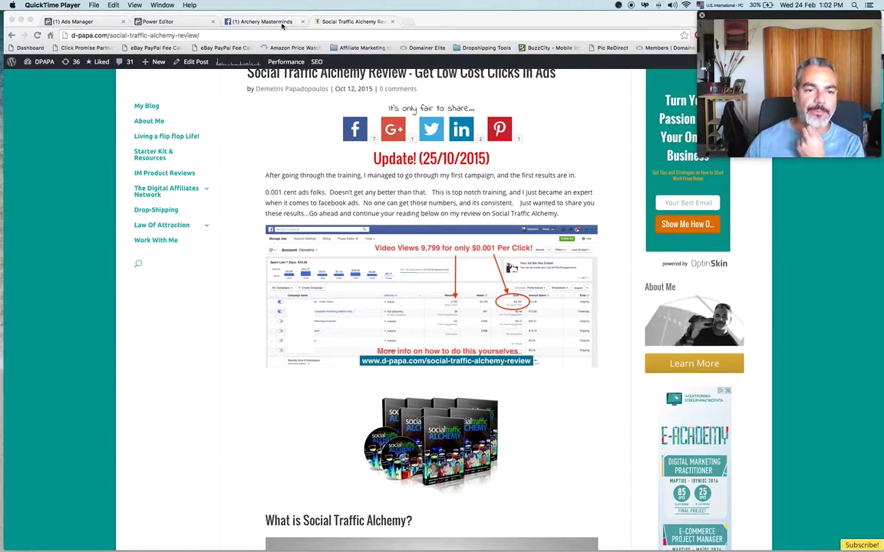
Scroll Archery Masterminds to the video post (16,922 reached, 31K views), then start entering en.savefrom.net in a new tab
click(282, 24)
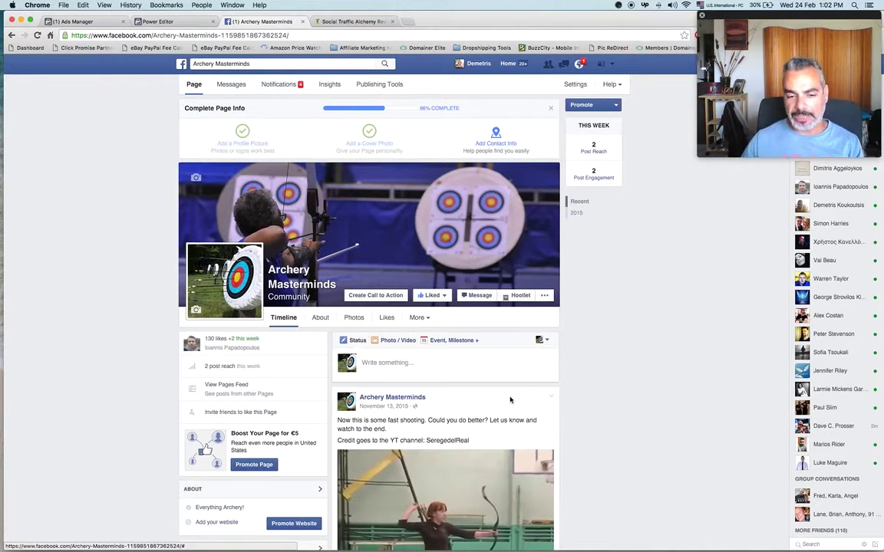
scroll(510, 400, down, 1)
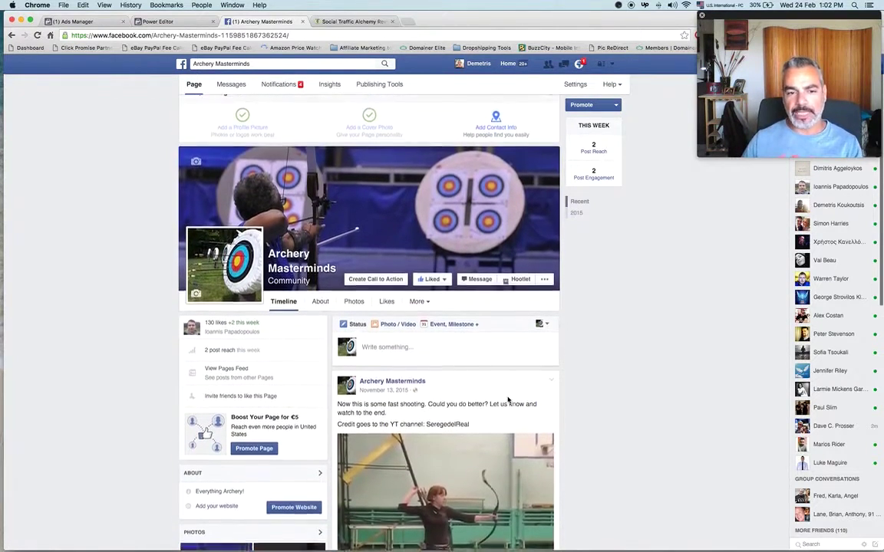
scroll(508, 399, down, 1)
scroll(508, 399, down, 5)
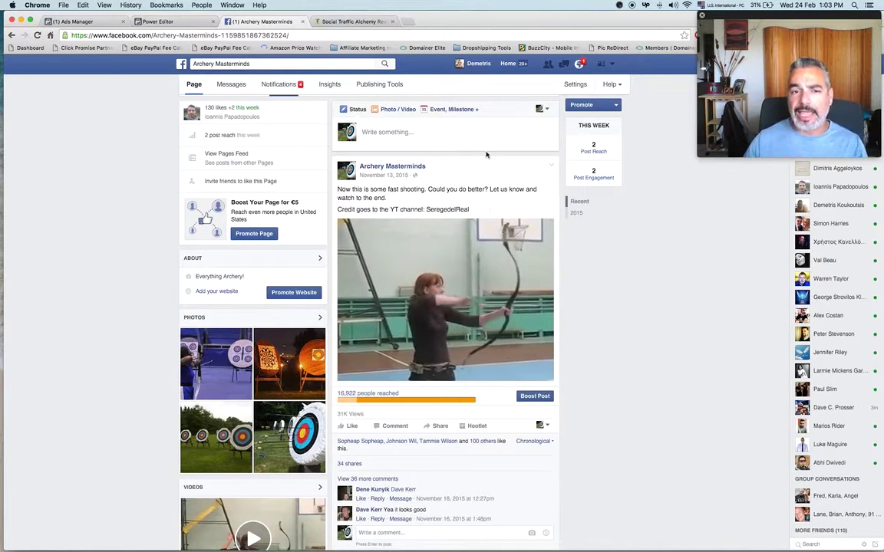
click(410, 22)
text(en.savefrom.net)
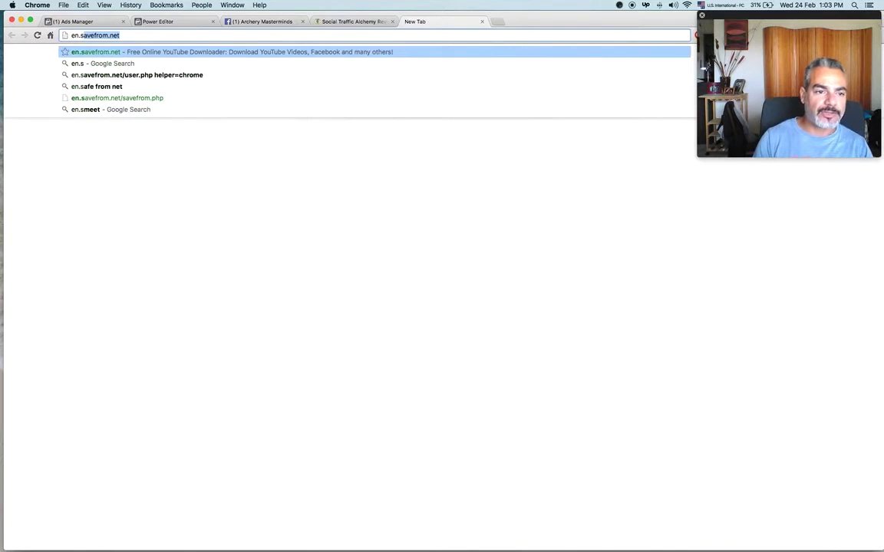
Load the en.savefrom.net downloader page and open another empty tab
key(Return)
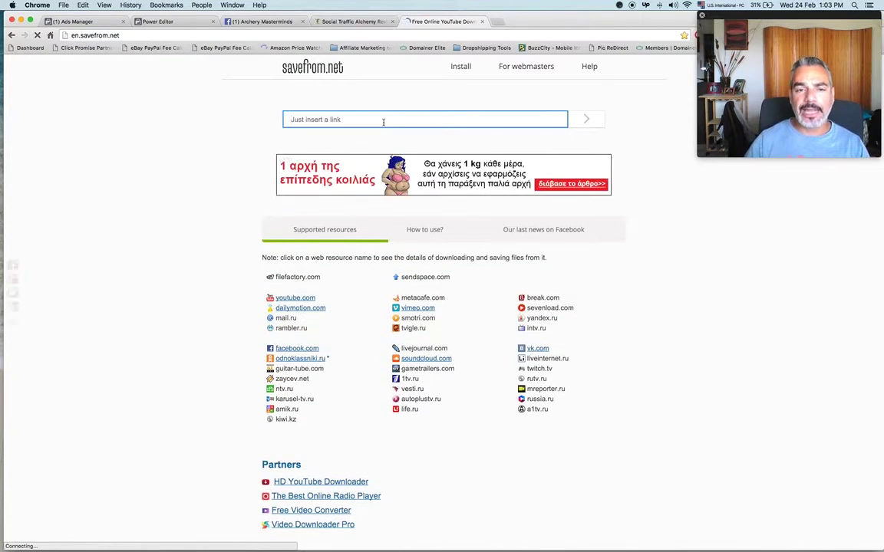
click(497, 23)
Go to youtube, open the Tony Robbins Business Mastery video, and copy its URL
text(youtube.com)
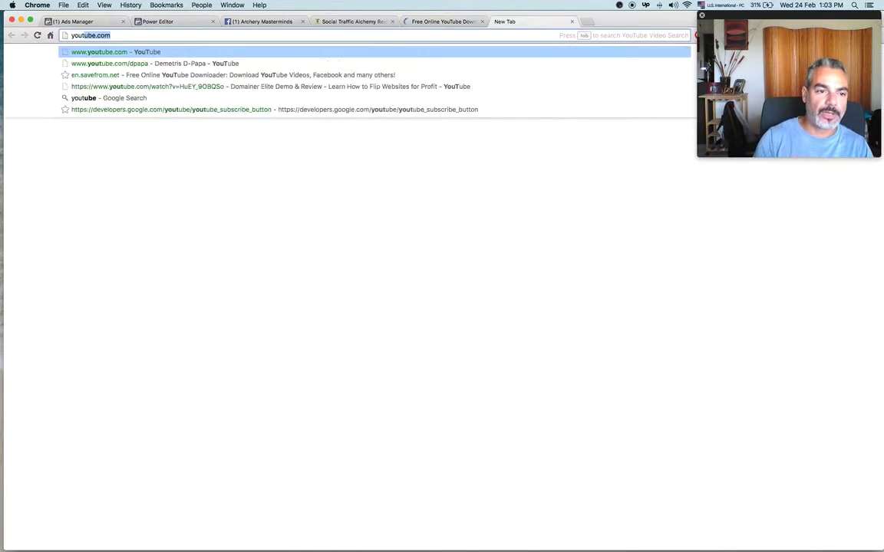
key(Return)
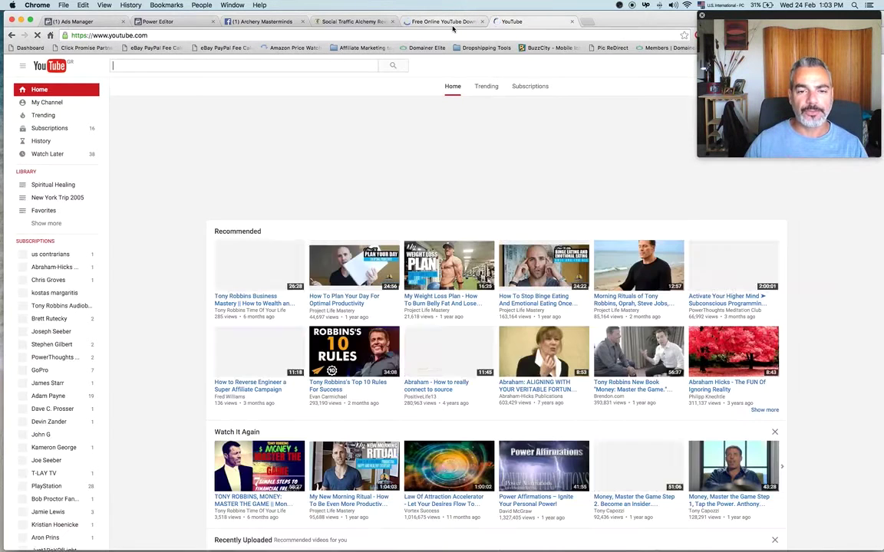
click(245, 300)
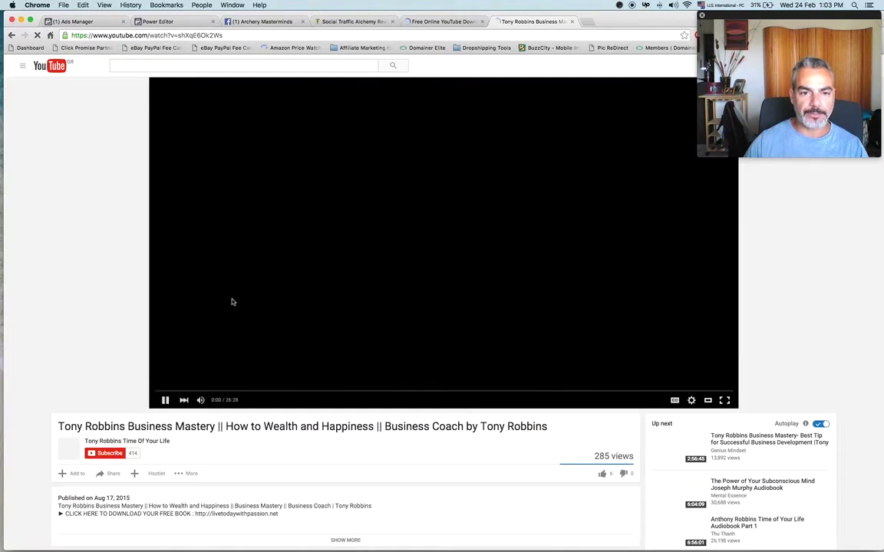
right_click(181, 39)
click(198, 49)
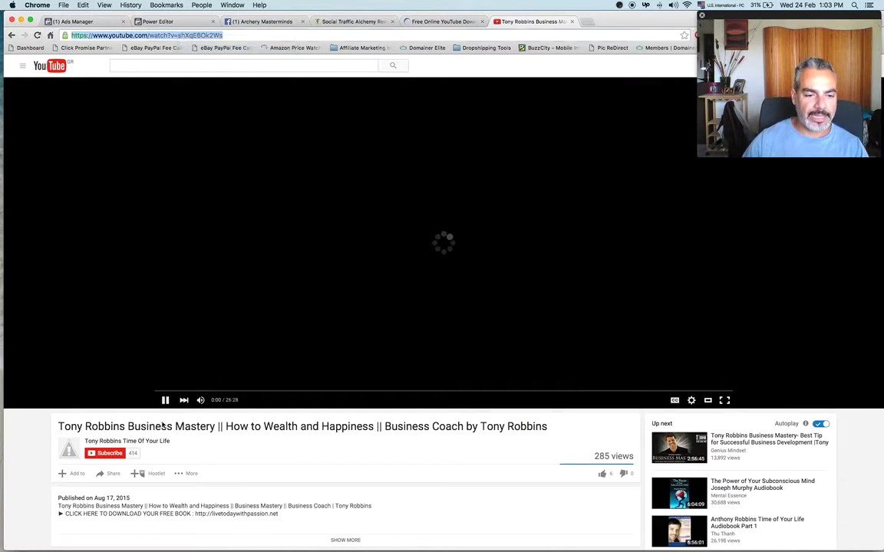
Paste the Tony Robbins video link into savefrom.net and fetch its MP4 360p download option
click(422, 22)
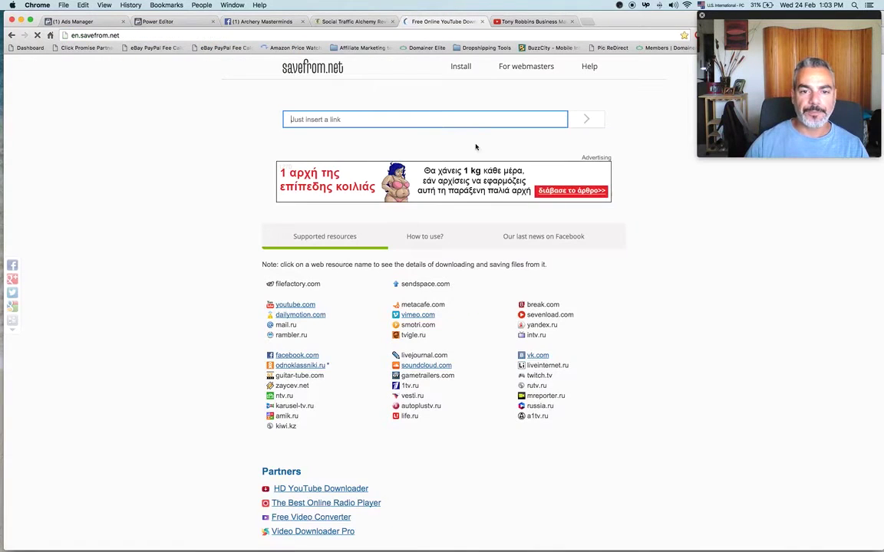
key(super+v)
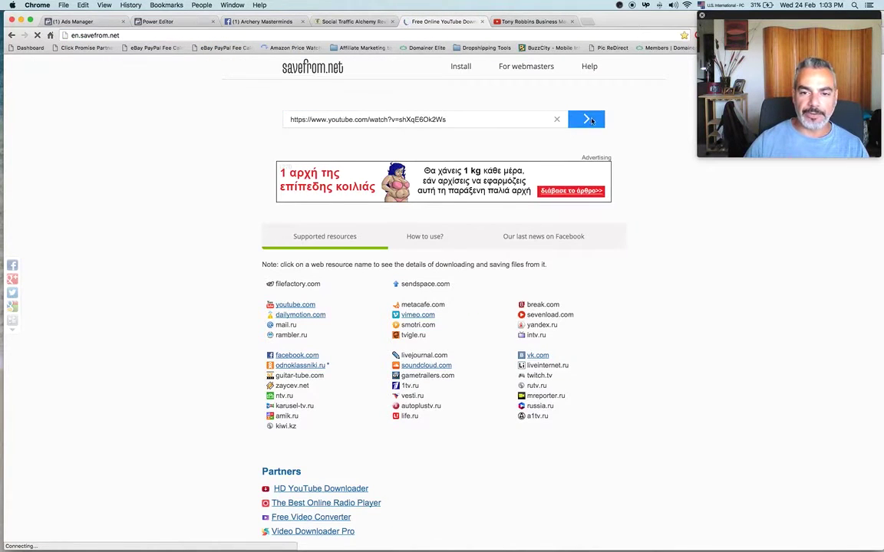
click(589, 122)
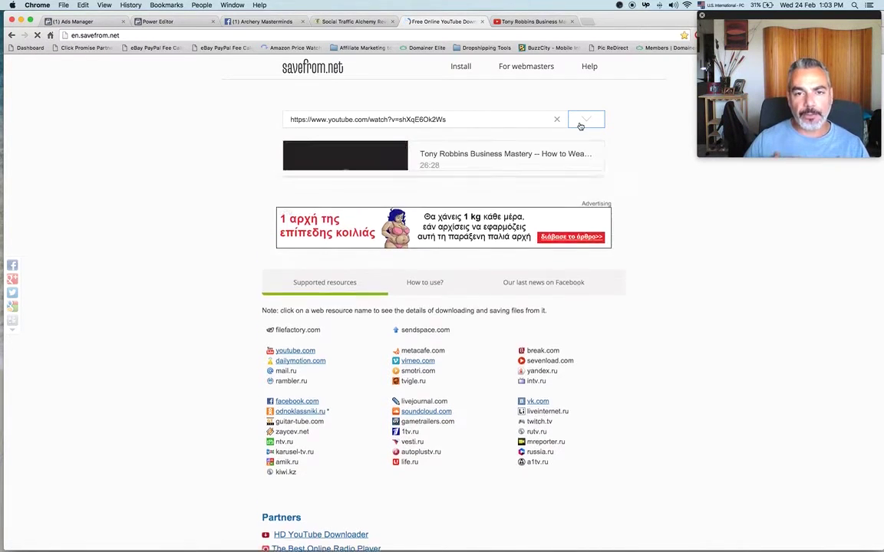
click(495, 193)
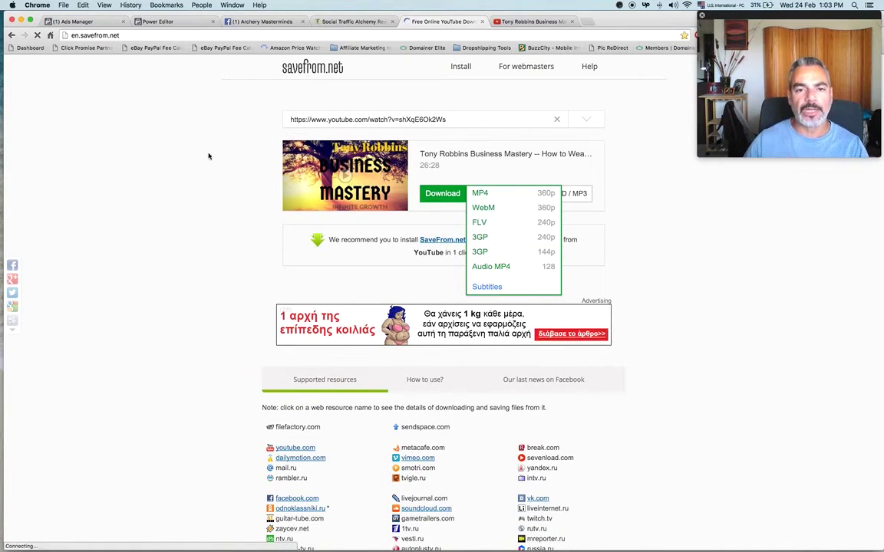
click(153, 144)
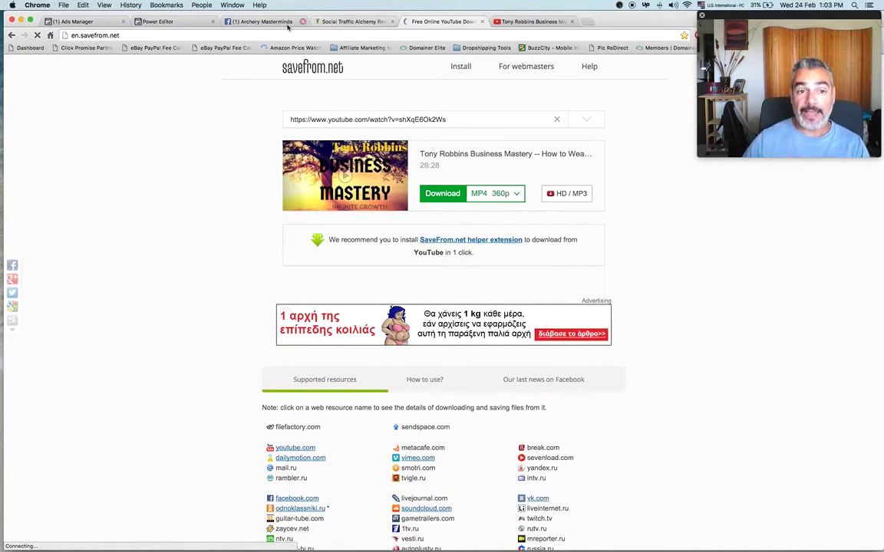
click(260, 21)
Cycle through the savefrom.net, Tony Robbins video and Social Traffic Alchemy tabs, returning to Archery Masterminds
scroll(480, 157, up, 5)
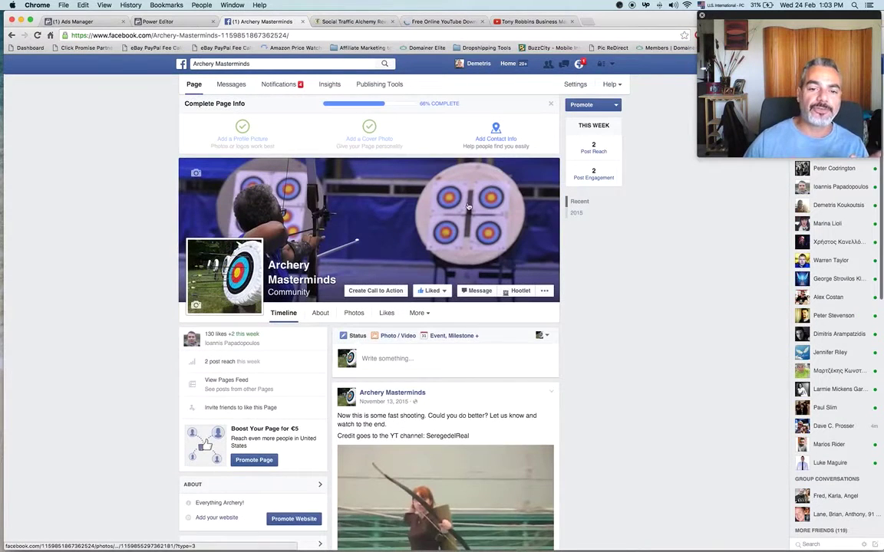
scroll(446, 244, down, 1)
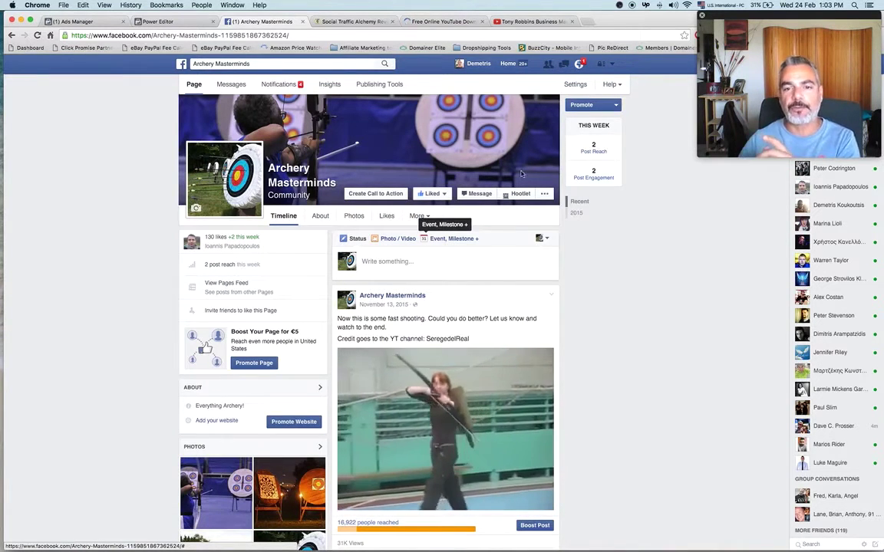
click(438, 254)
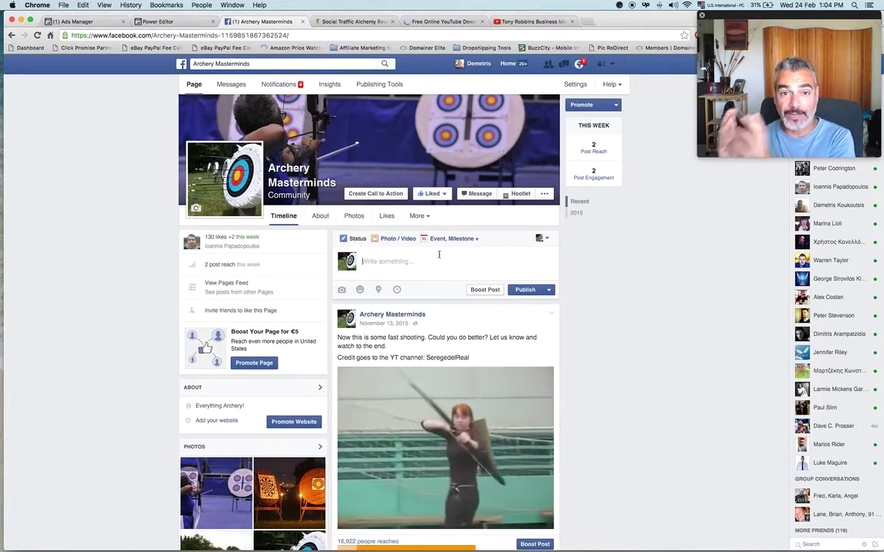
click(434, 22)
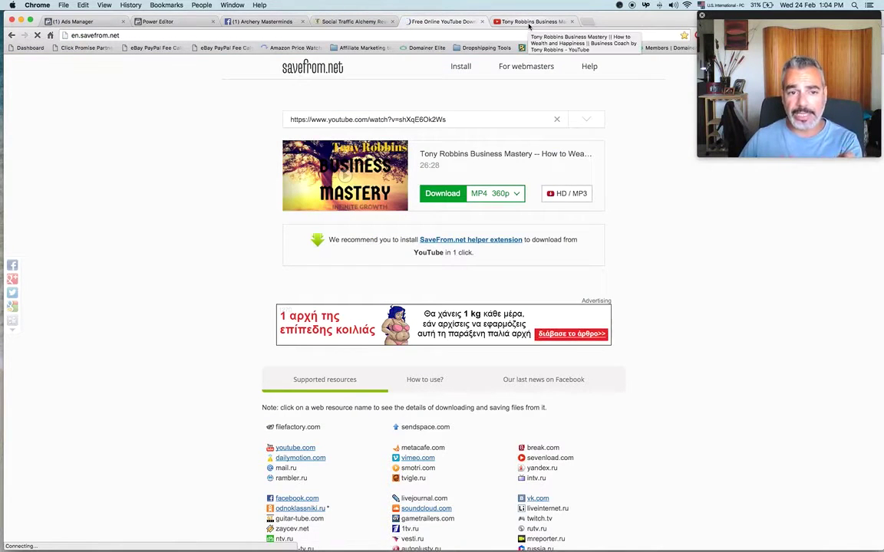
click(528, 22)
click(437, 22)
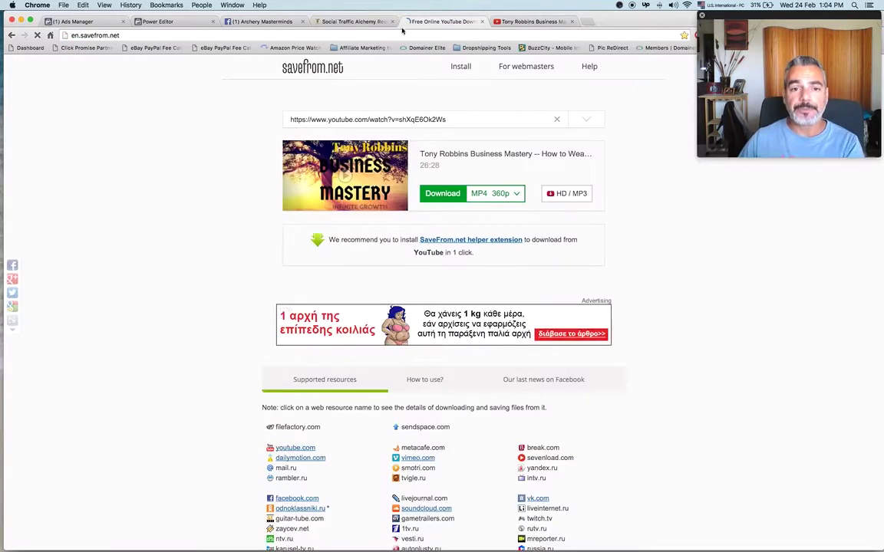
click(349, 22)
click(290, 21)
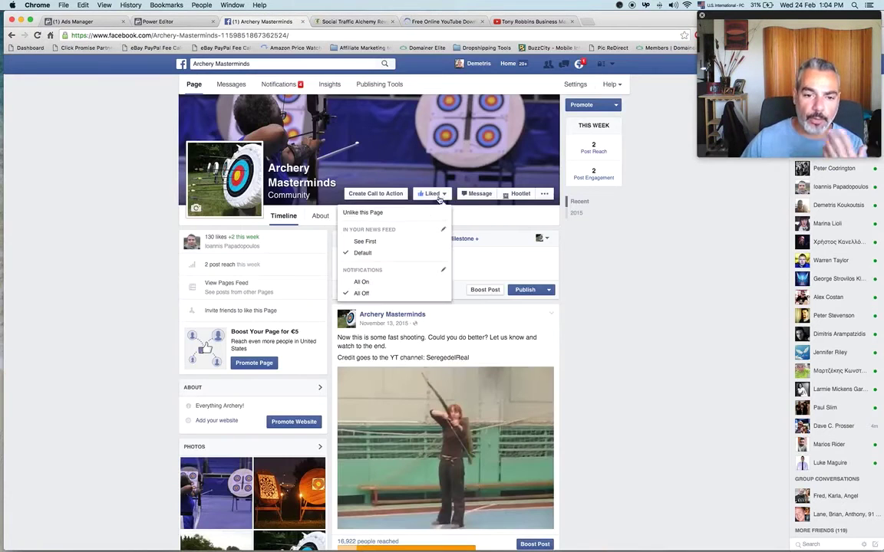
Highlight the archery video post's caption and play the fast-shooting video (16,922 reached, 31K views)
scroll(502, 301, down, 3)
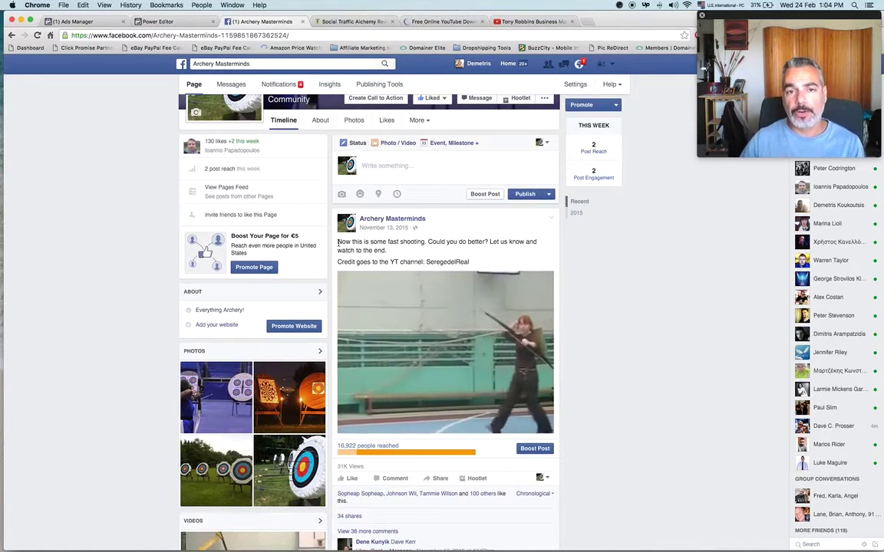
drag(339, 242, 456, 261)
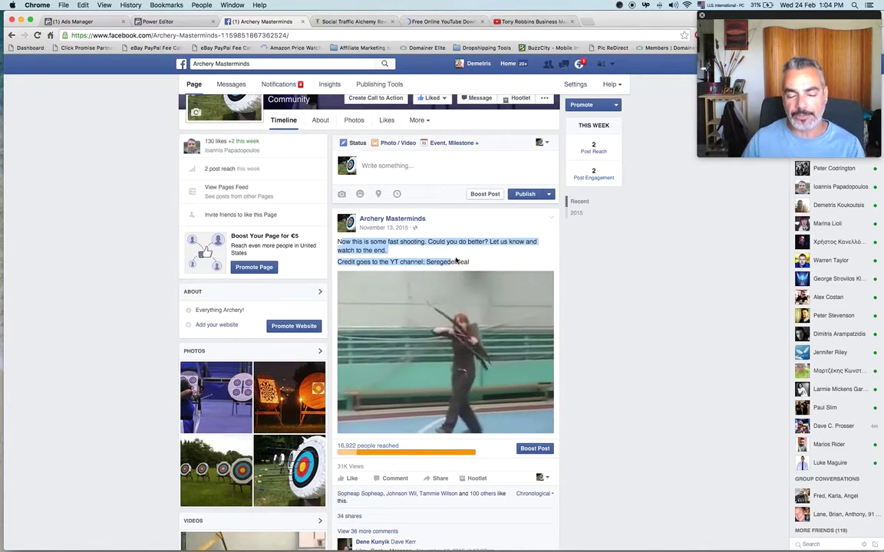
click(476, 262)
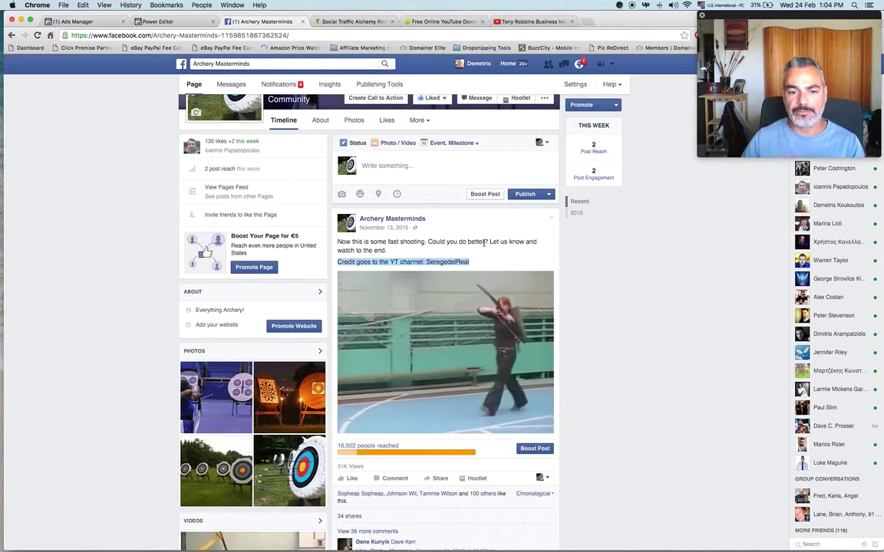
scroll(487, 241, down, 2)
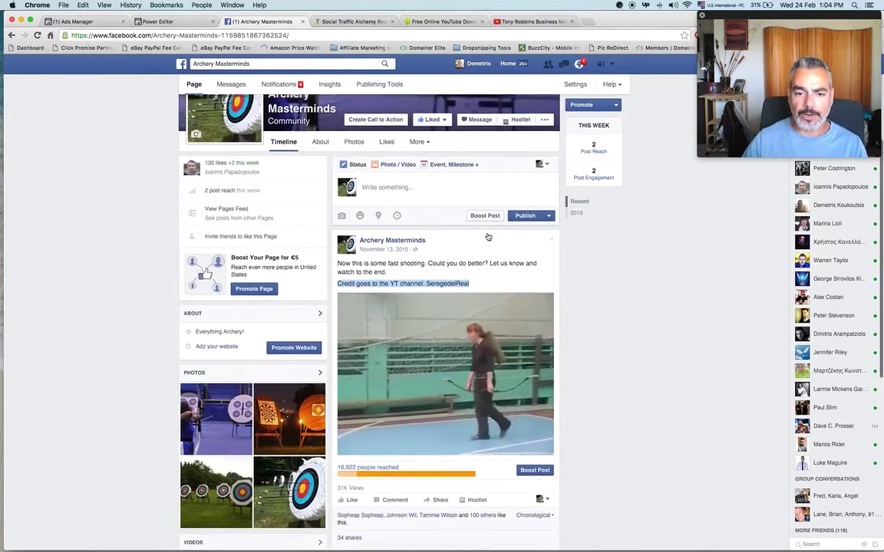
scroll(486, 237, down, 1)
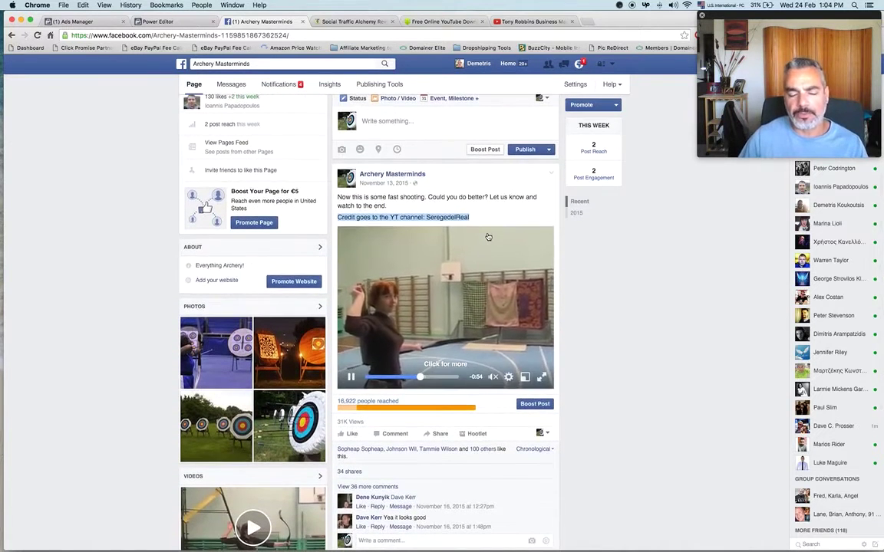
scroll(494, 235, down, 2)
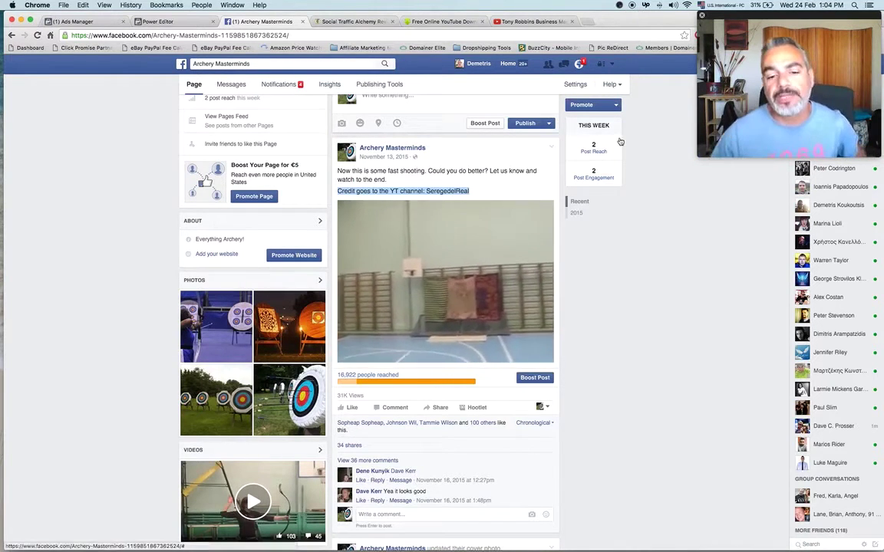
mouse_move(543, 336)
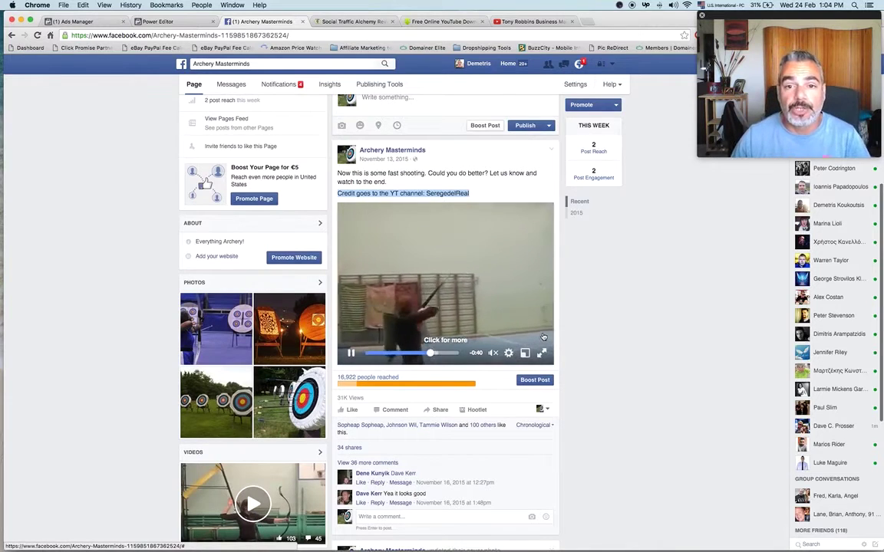
scroll(581, 245, down, 1)
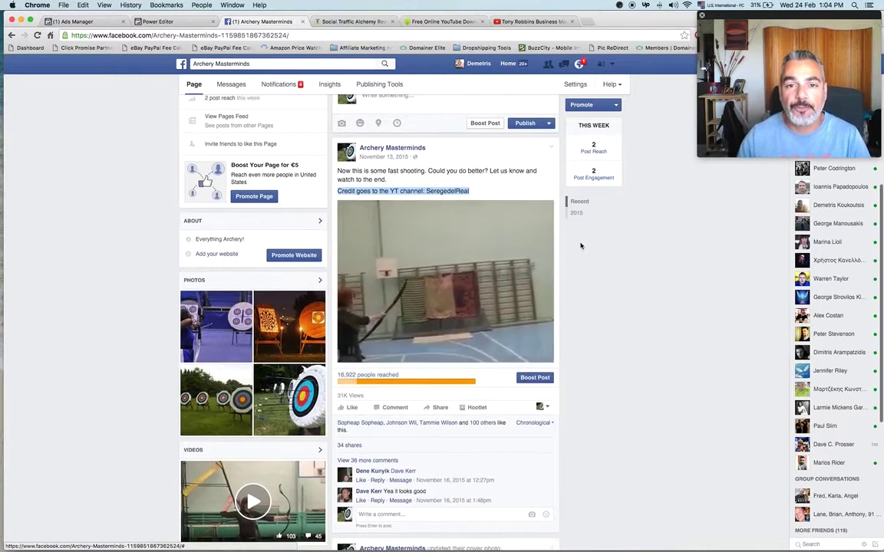
scroll(493, 286, up, 3)
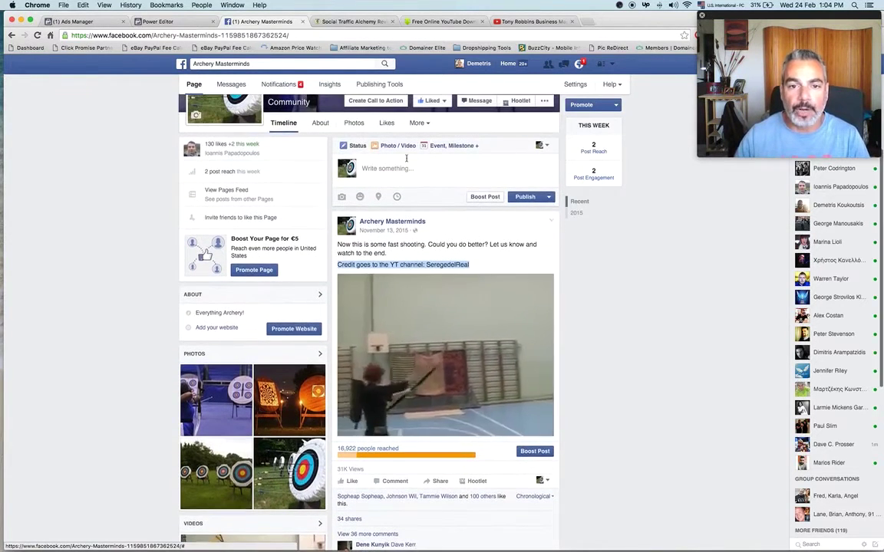
click(158, 20)
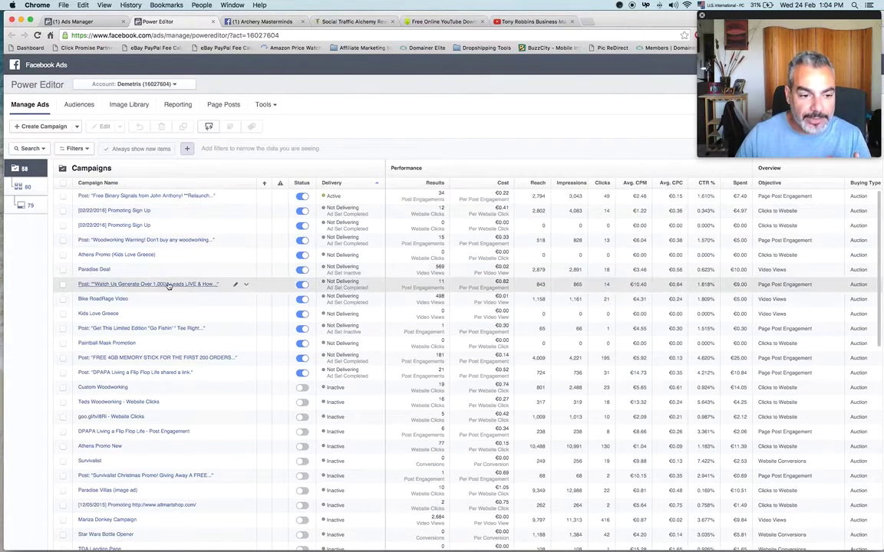
Sort Power Editor campaigns by Objective, showing Archery Niche's 29,471 video views for €12.39 spent
scroll(168, 286, down, 1)
scroll(736, 230, up, 1)
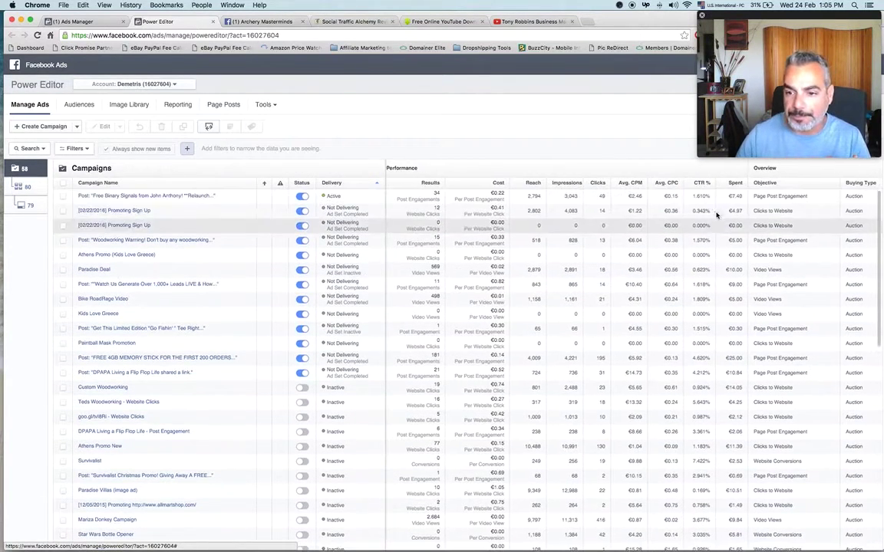
click(788, 186)
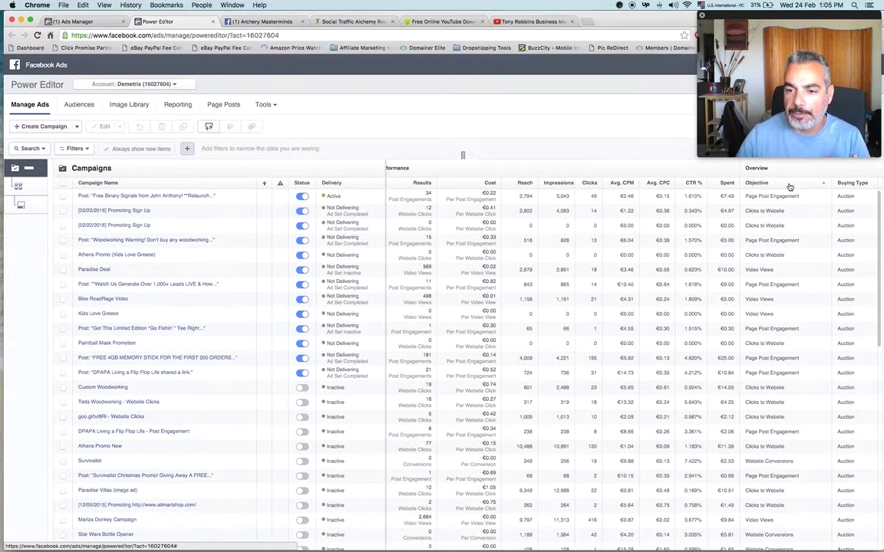
click(789, 186)
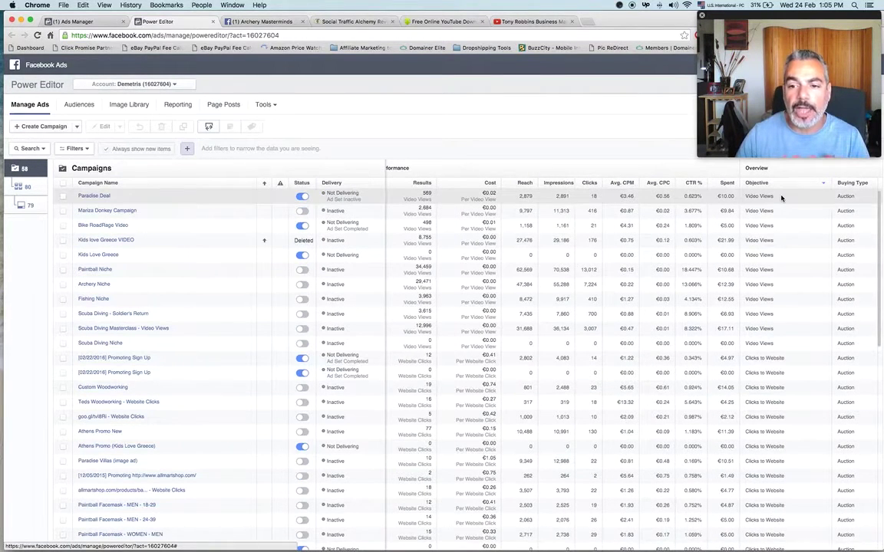
scroll(781, 199, down, 4)
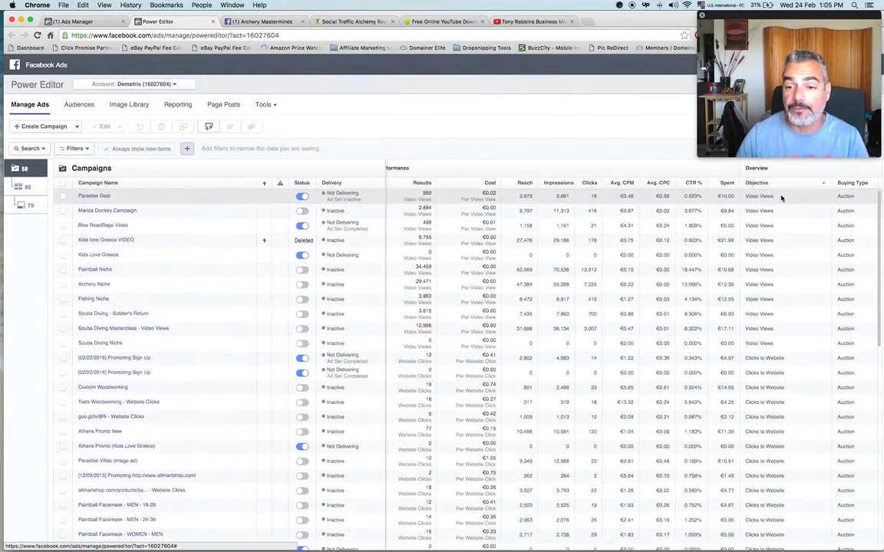
scroll(781, 199, down, 10)
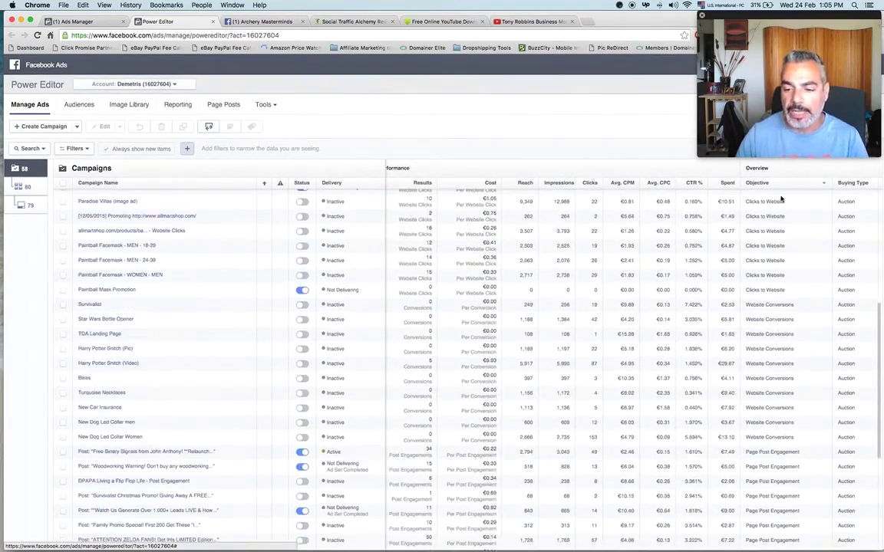
scroll(779, 200, right, 3)
scroll(778, 201, up, 14)
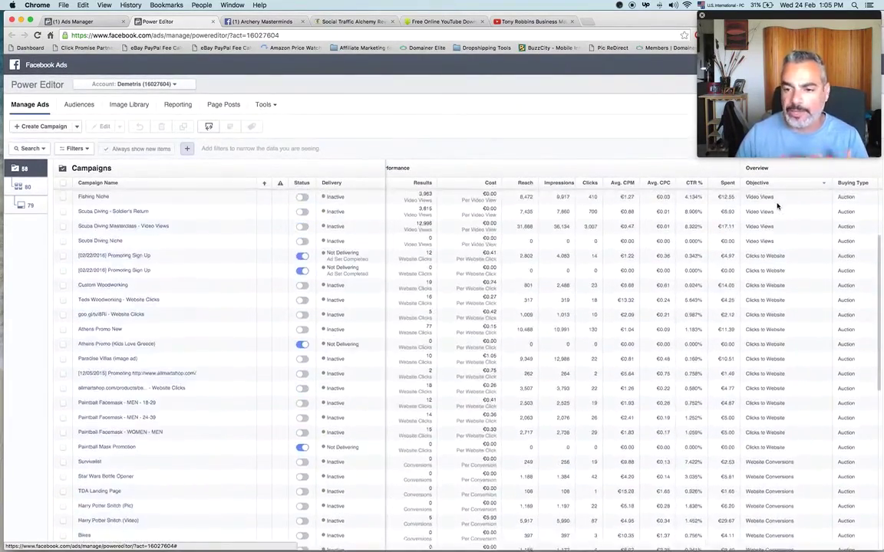
scroll(776, 205, right, 4)
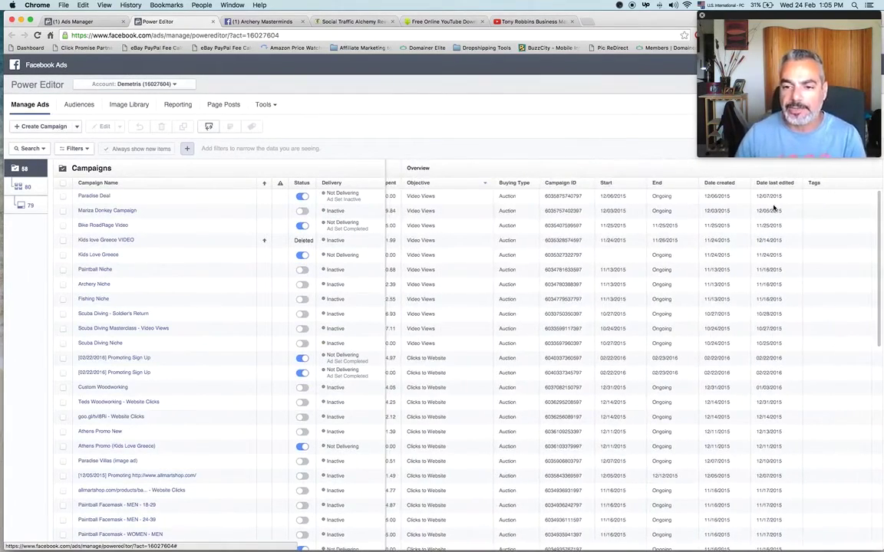
scroll(778, 206, left, 8)
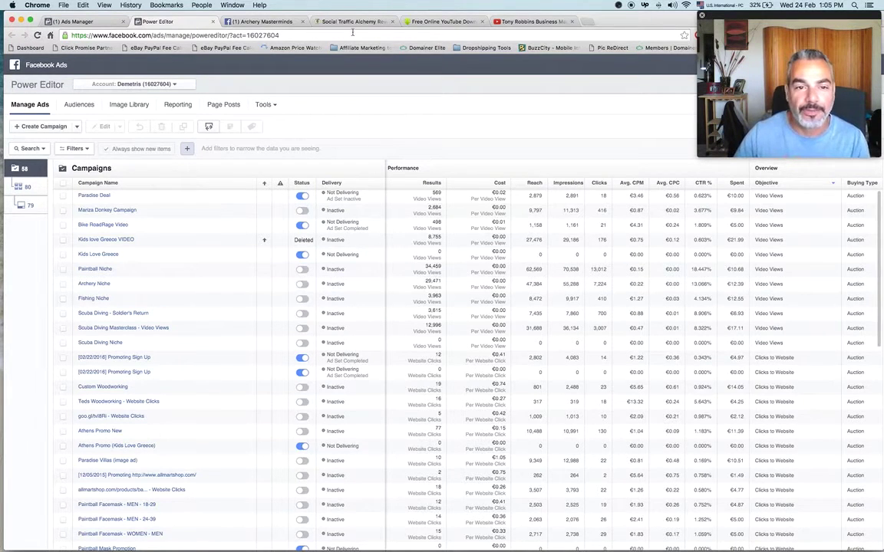
Open the archery video's Post Details: 16,922 reached (14,524 paid) and 31,483 video views
click(261, 21)
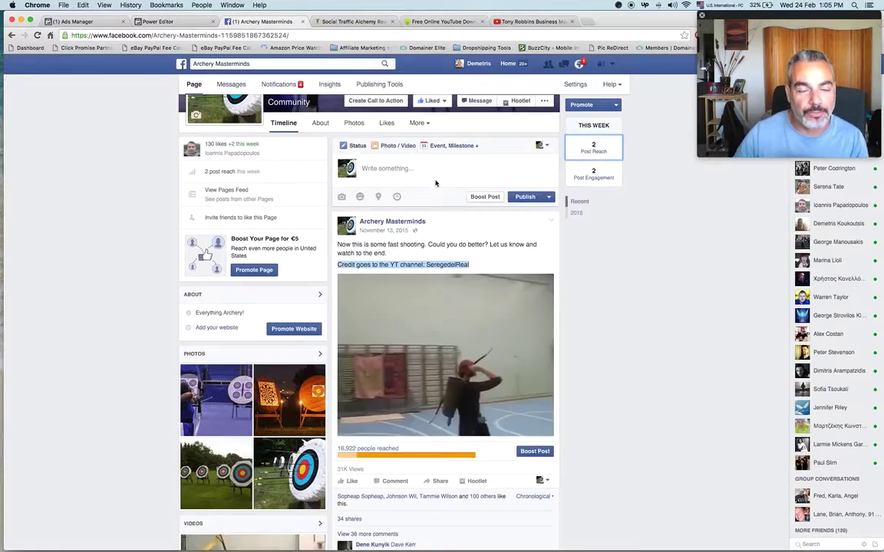
scroll(603, 282, down, 2)
click(602, 280)
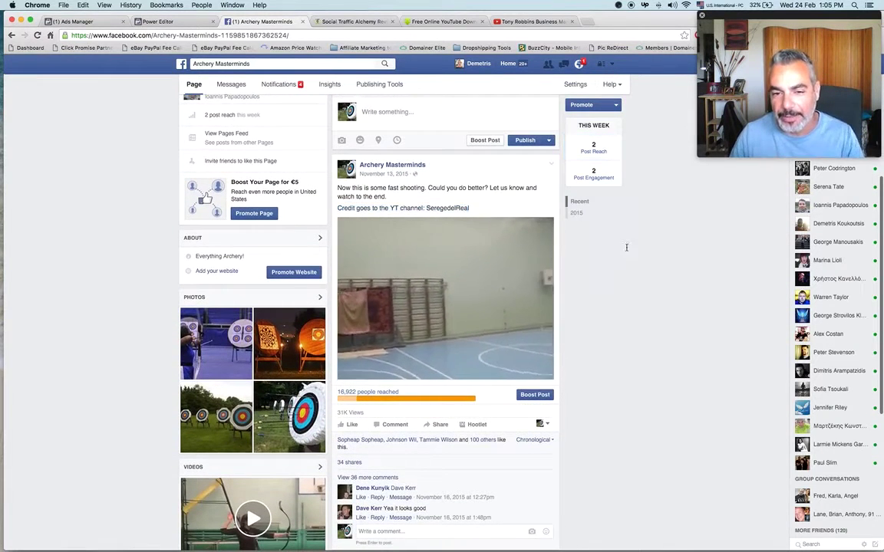
scroll(553, 309, down, 2)
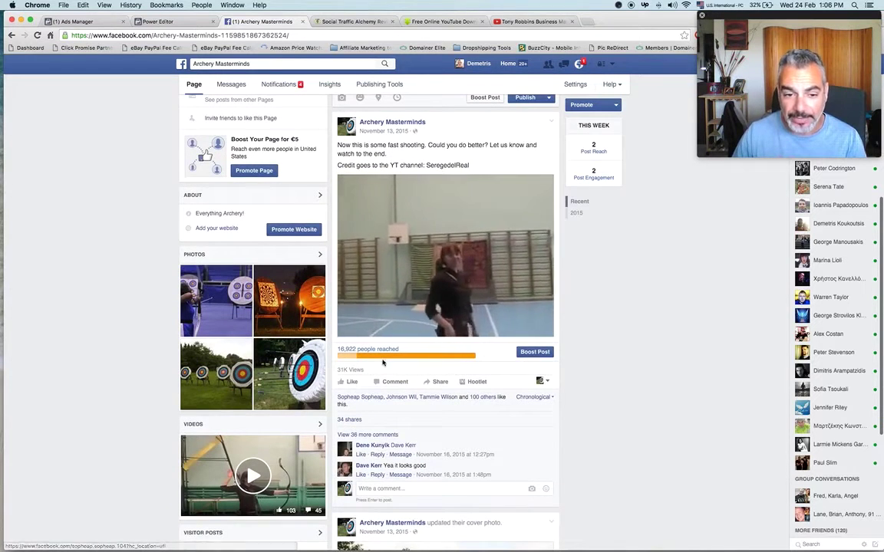
mouse_move(352, 359)
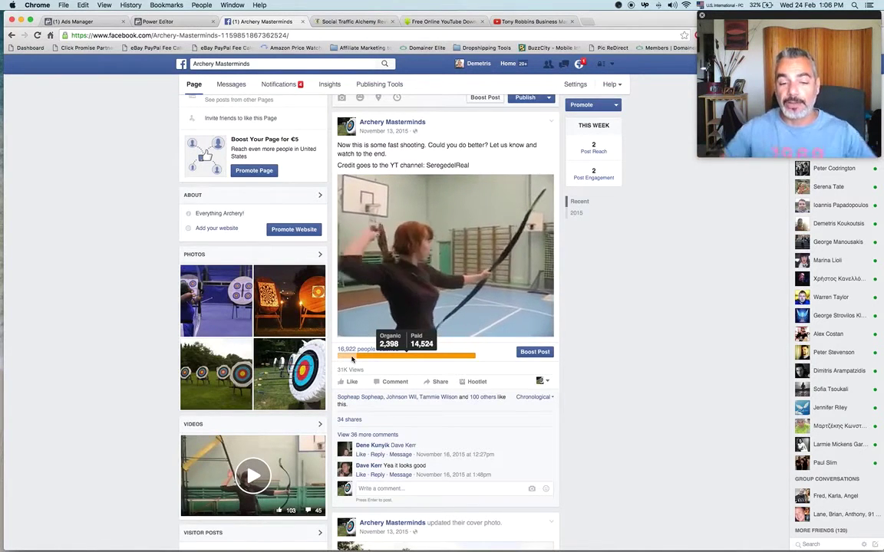
mouse_move(399, 351)
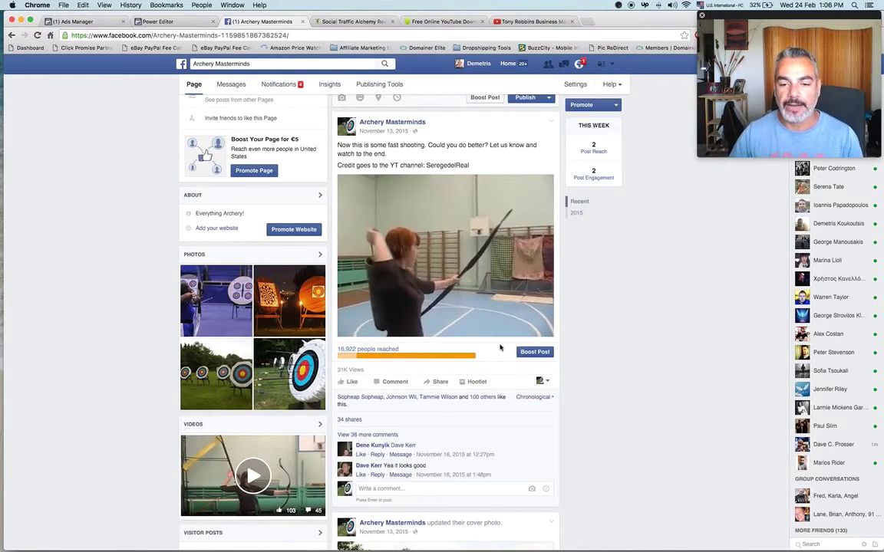
click(435, 356)
click(436, 356)
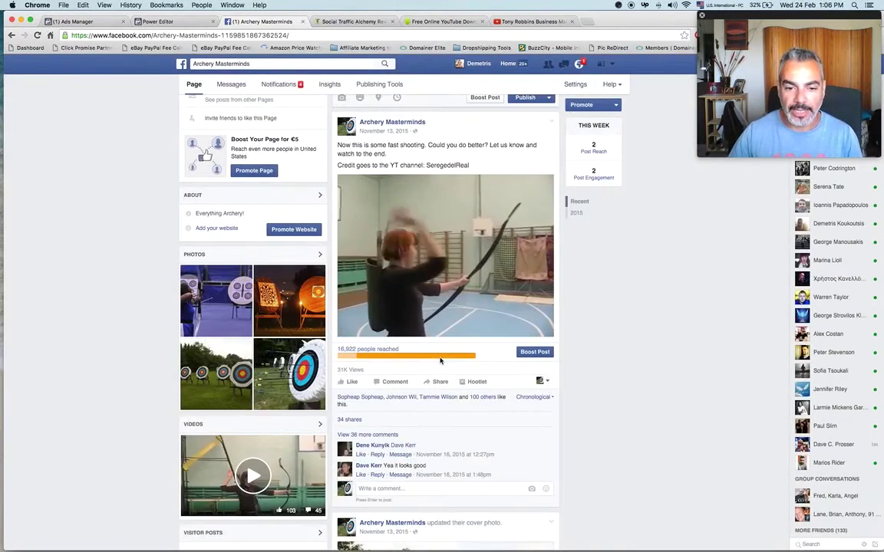
click(359, 357)
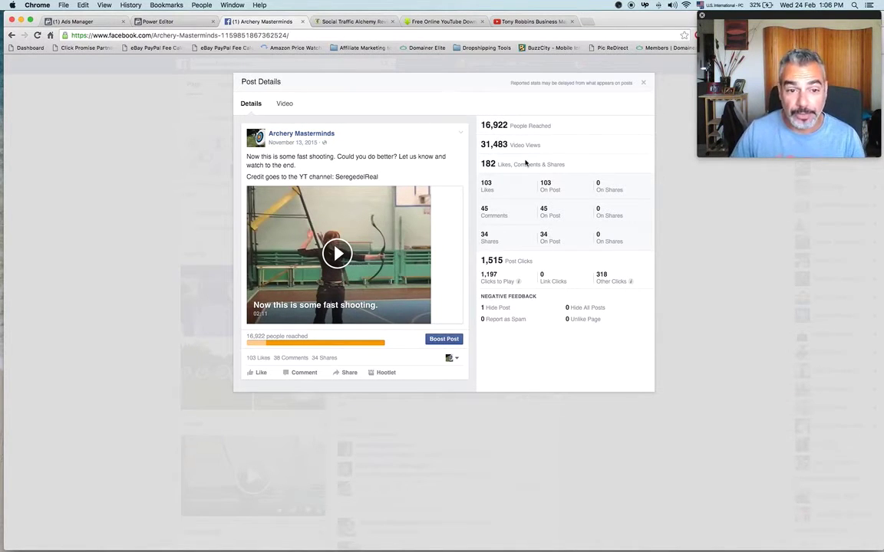
Close the post stats and scroll the Archery Masterminds page's weekly reach and timeline posts
click(227, 100)
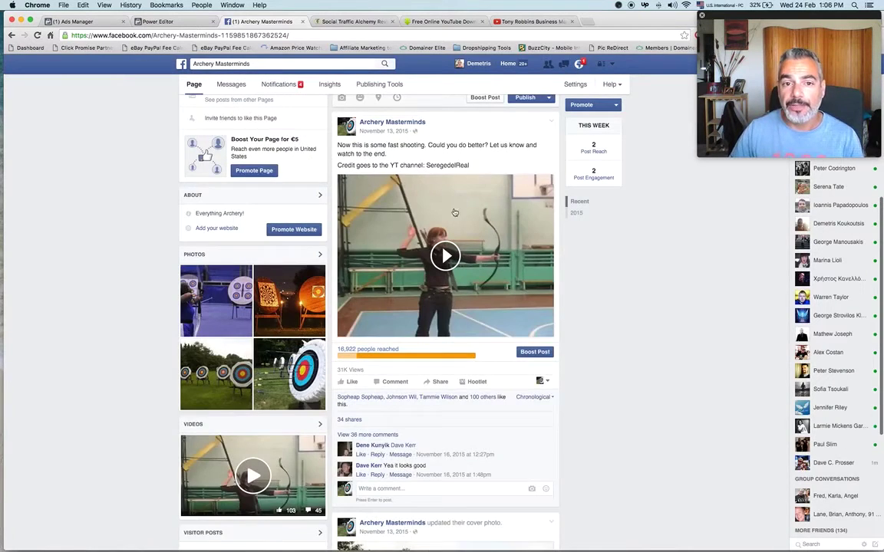
scroll(429, 207, up, 2)
scroll(449, 222, up, 1)
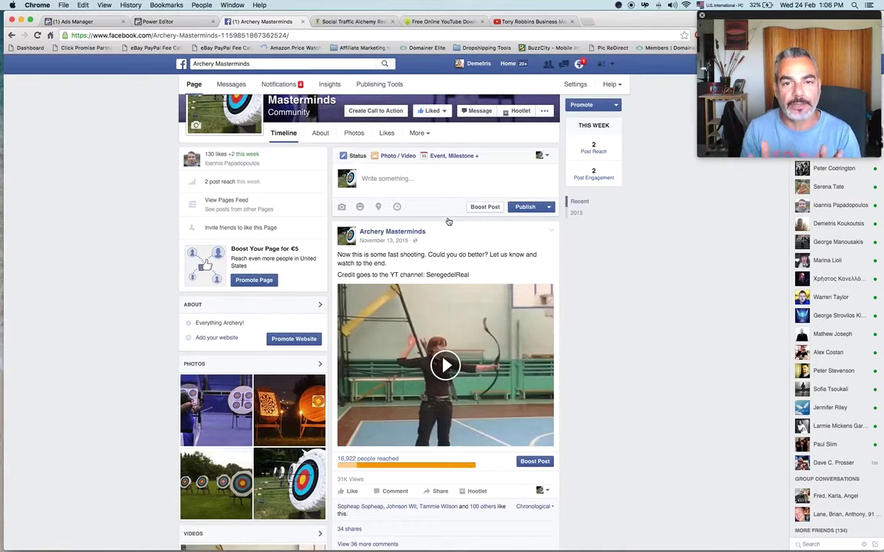
scroll(375, 207, down, 1)
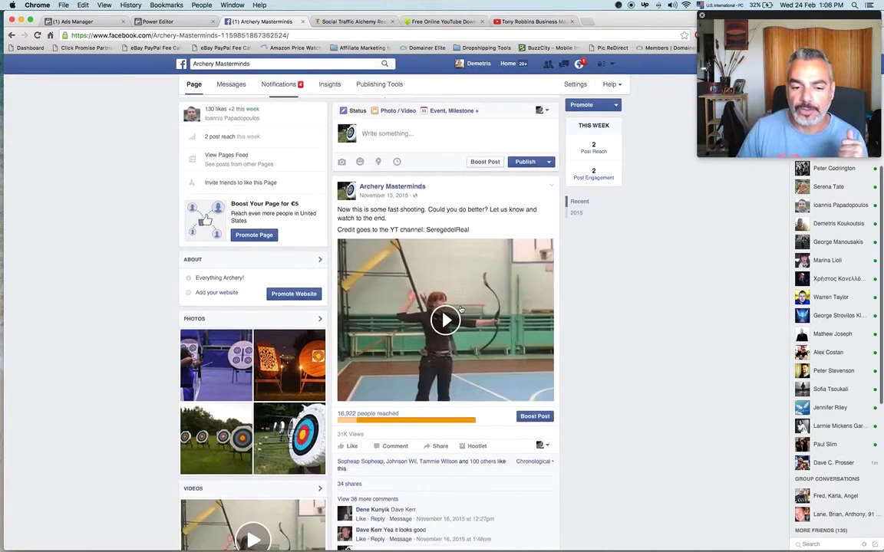
scroll(493, 387, down, 2)
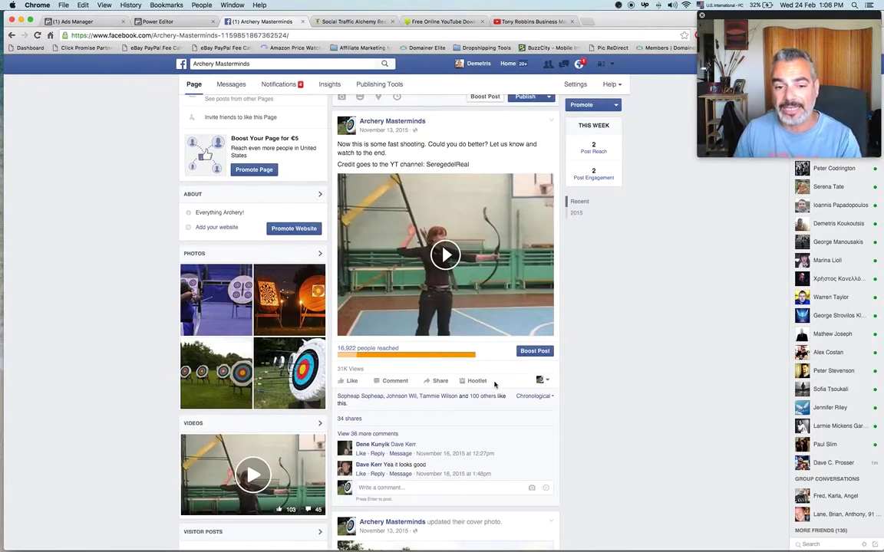
scroll(495, 386, down, 1)
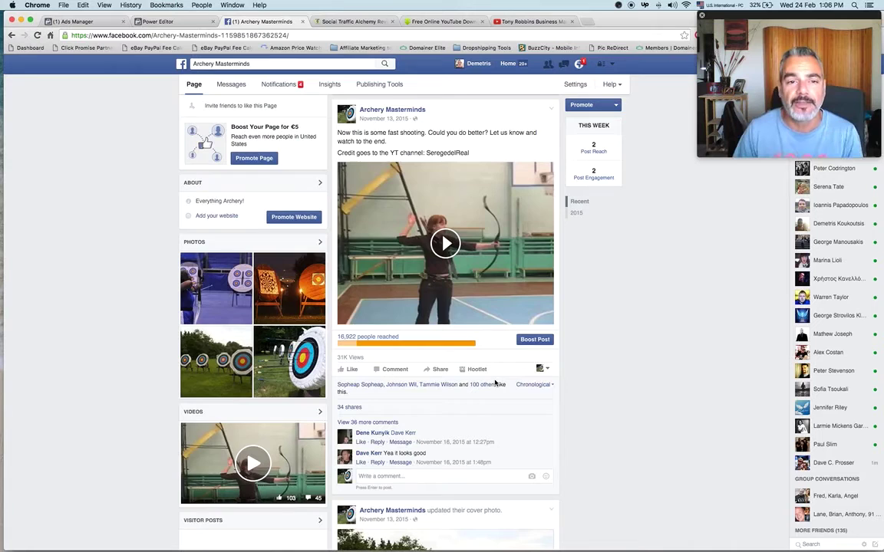
Glance at the ad campaigns and Social Traffic Alchemy tabs, then return to Archery Masterminds' search box
click(161, 22)
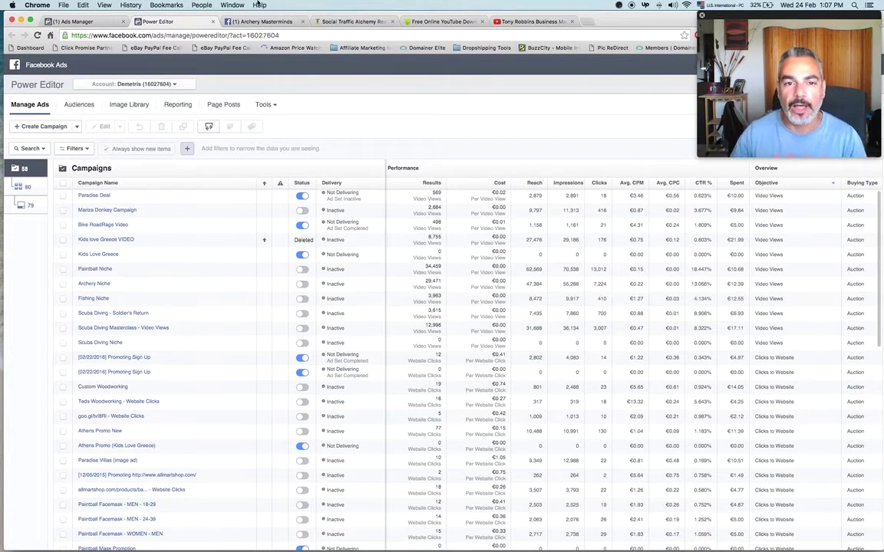
click(349, 21)
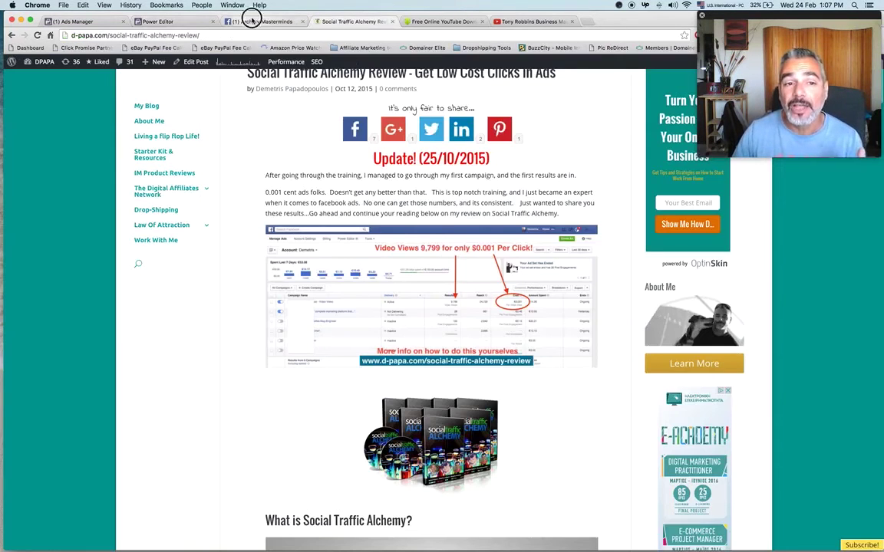
click(255, 22)
scroll(510, 332, down, 5)
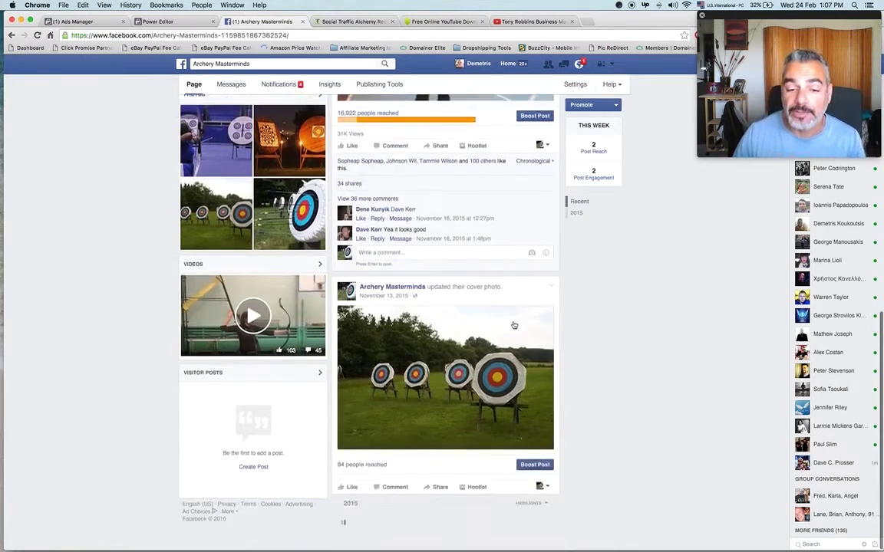
scroll(514, 322, up, 12)
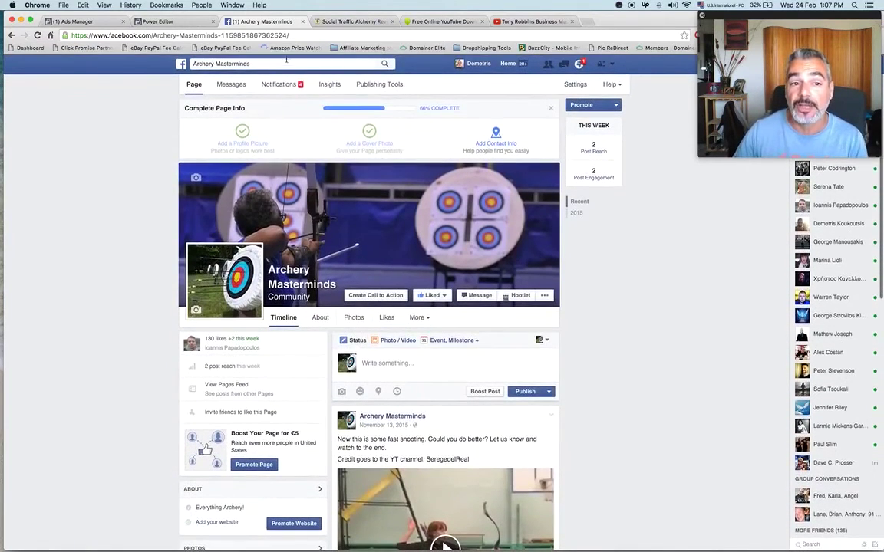
click(286, 64)
Replace the 'paint' search with 'scuba' and open the Scuba Diving Masterclass page
text(paint)
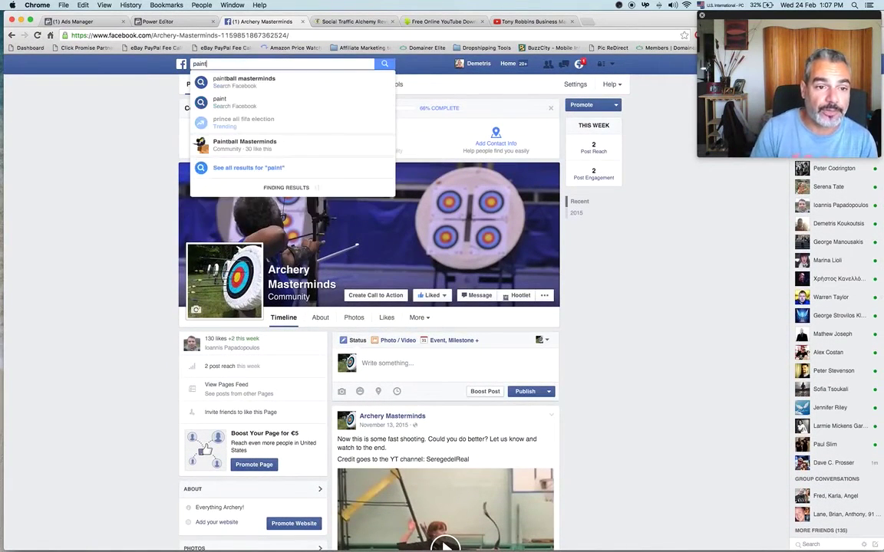
key(BackSpace)
key(BackSpace)
key(BackSpace)
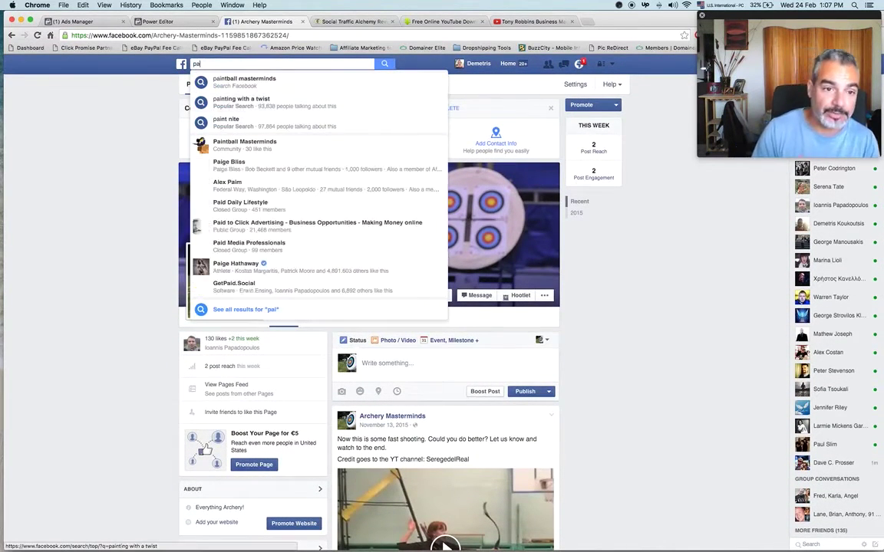
key(BackSpace)
key(BackSpace)
text(scuba)
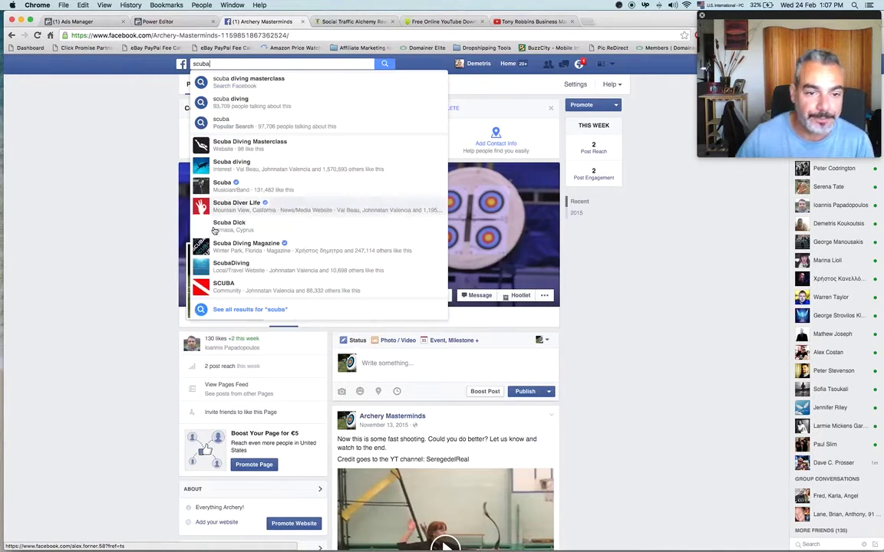
click(203, 144)
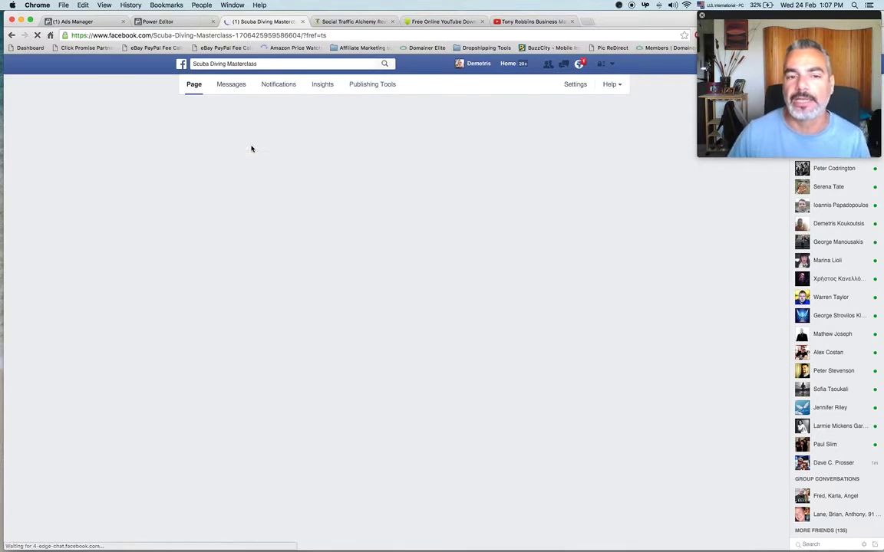
scroll(410, 234, down, 2)
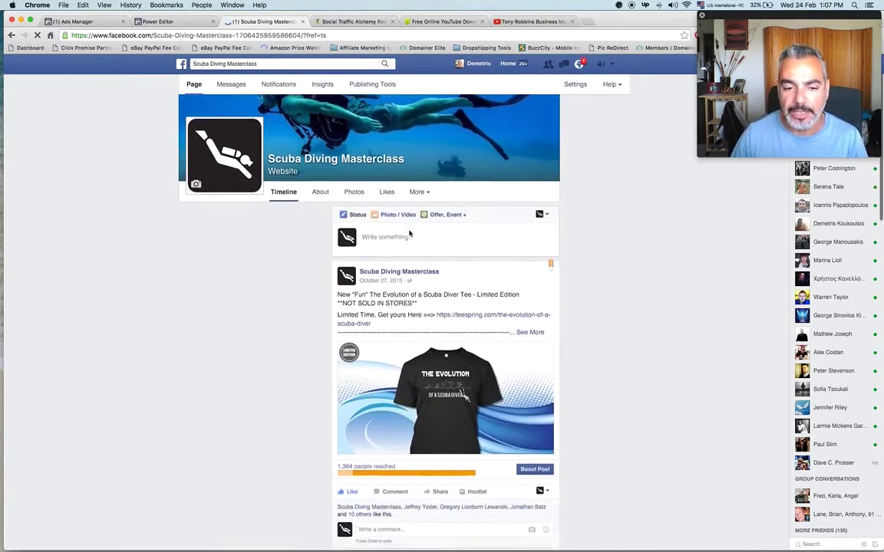
scroll(409, 233, down, 10)
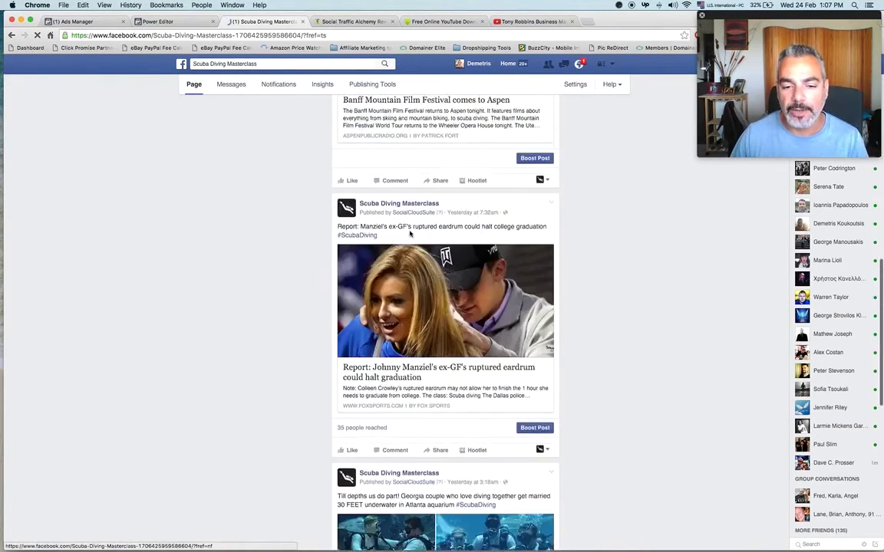
scroll(409, 234, down, 8)
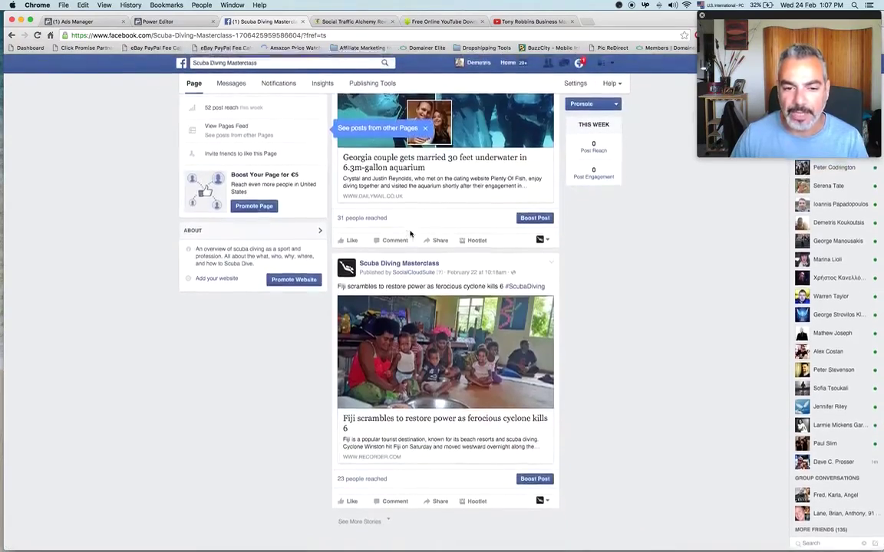
scroll(409, 233, down, 3)
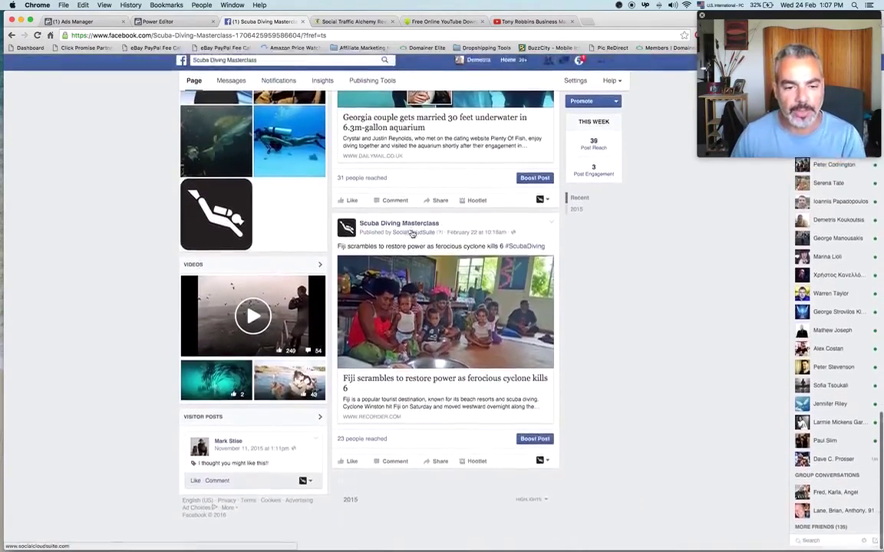
scroll(412, 233, down, 6)
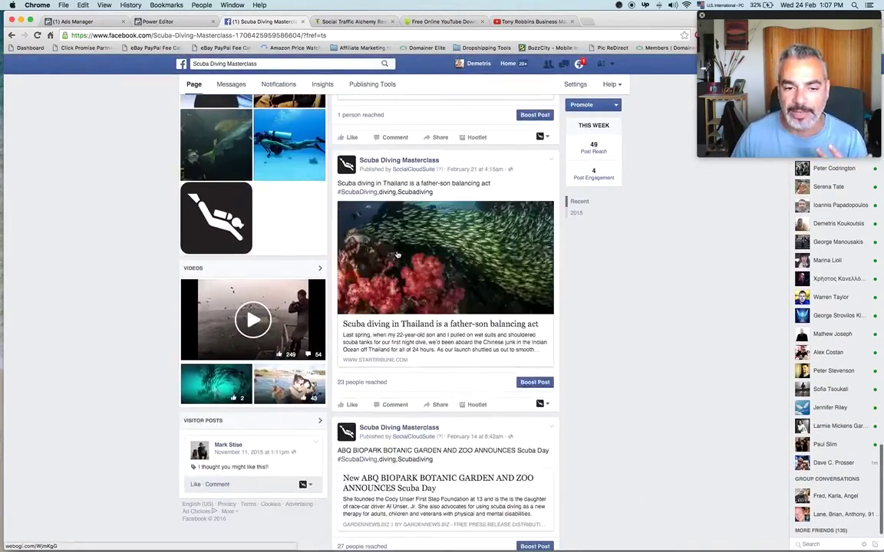
scroll(397, 254, down, 3)
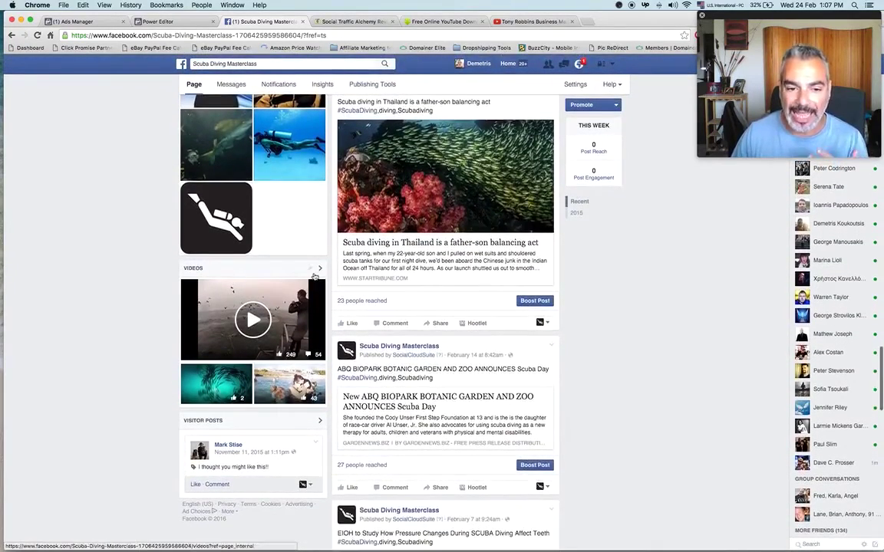
scroll(368, 291, down, 10)
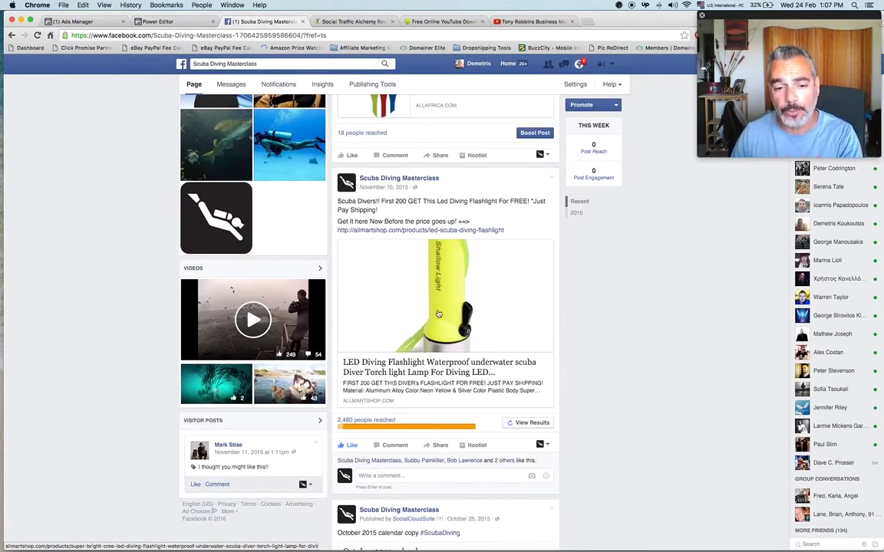
scroll(452, 370, up, 2)
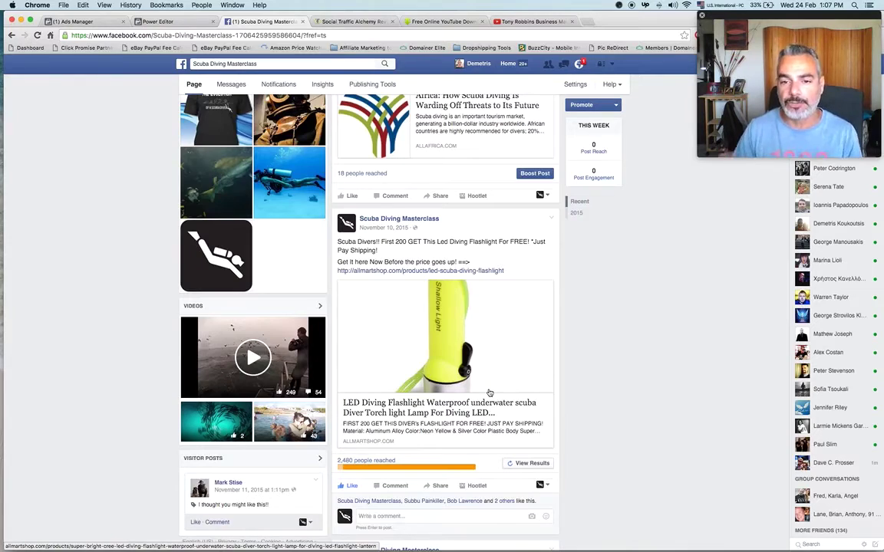
scroll(506, 387, up, 15)
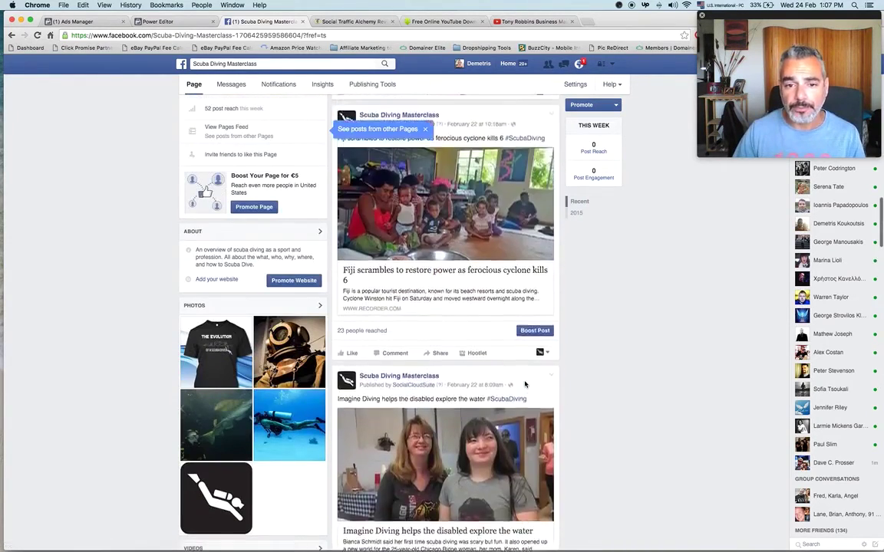
scroll(524, 384, up, 5)
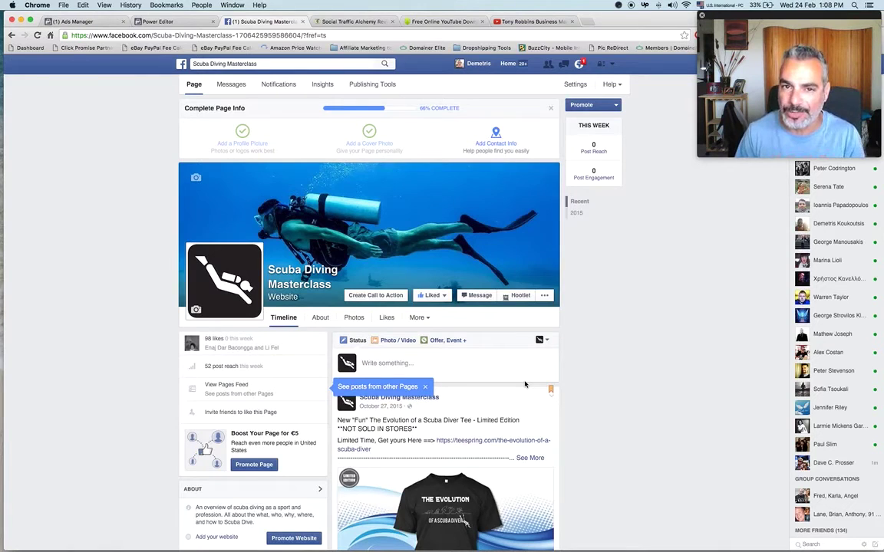
click(355, 23)
Scroll the Social Traffic Alchemy review post and follow its BUY NOW link to socialtrafficalchemy.com
scroll(582, 212, up, 2)
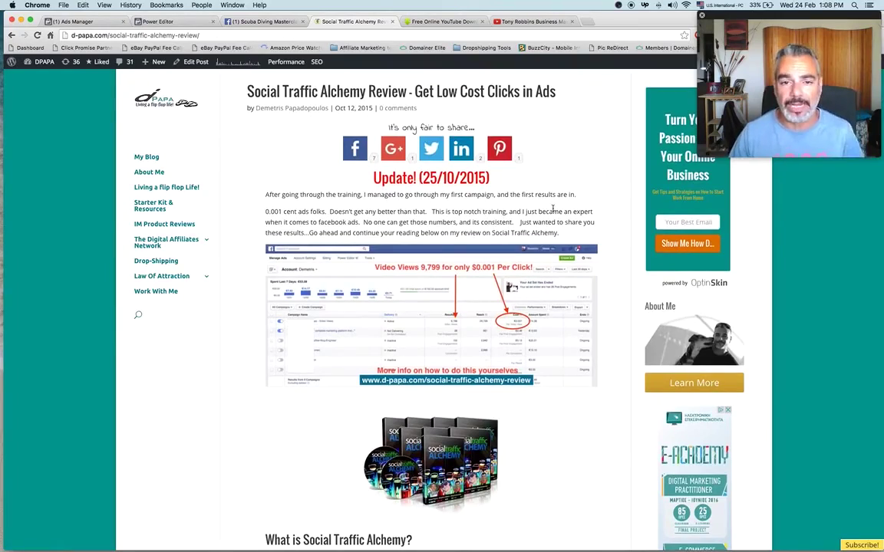
scroll(552, 208, down, 15)
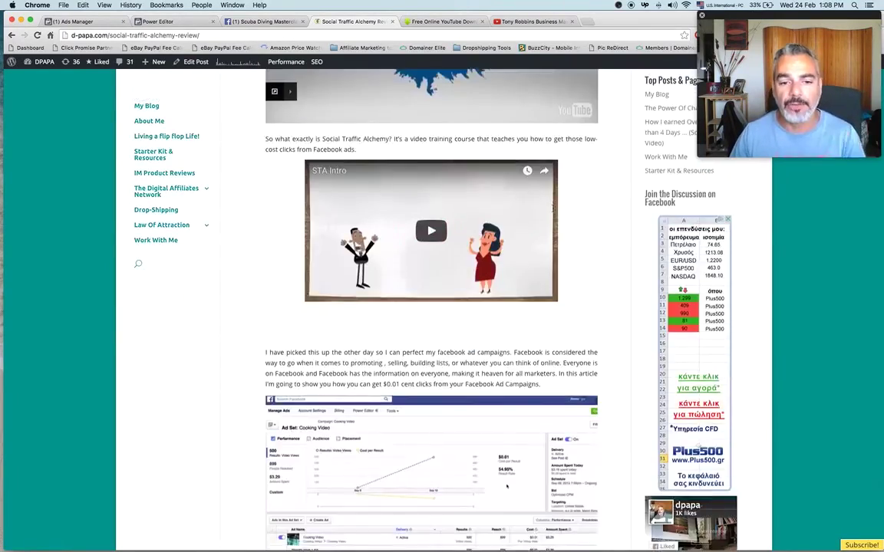
scroll(552, 212, down, 15)
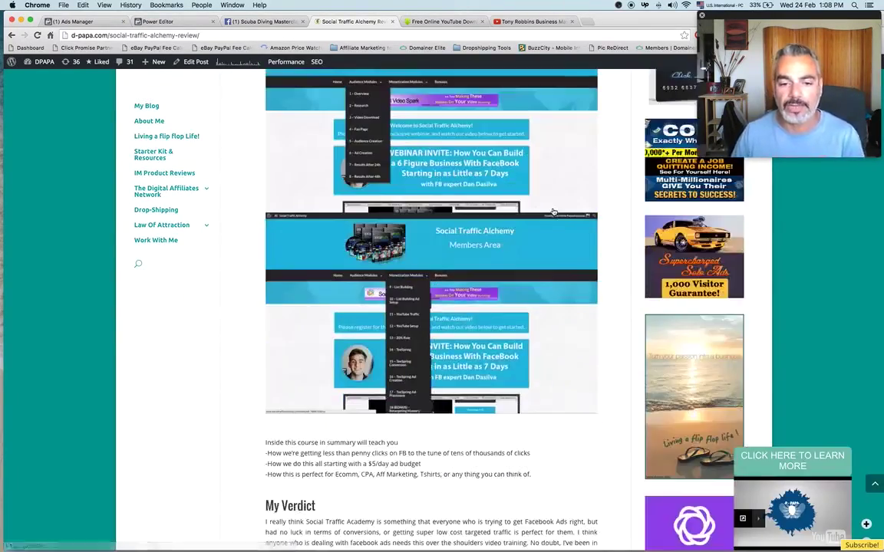
scroll(553, 211, up, 10)
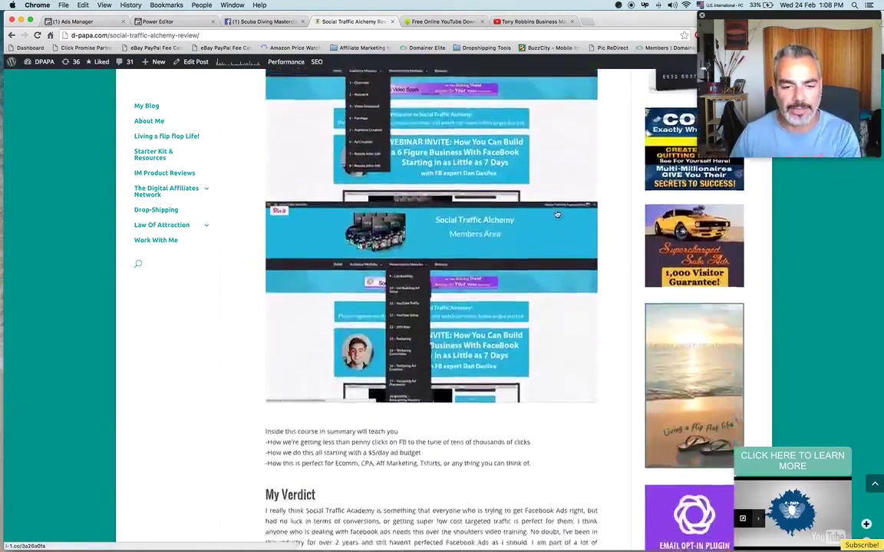
scroll(557, 213, down, 20)
scroll(557, 214, up, 20)
scroll(559, 215, up, 15)
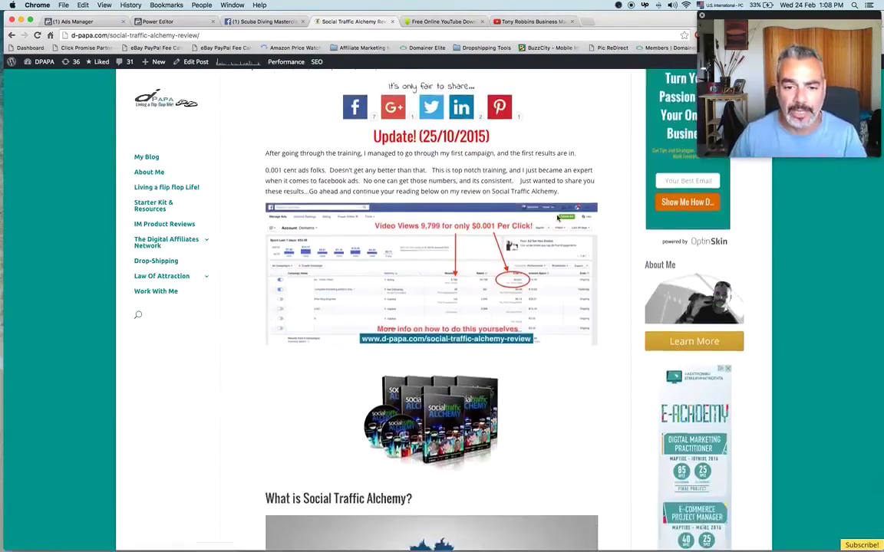
scroll(558, 219, down, 15)
click(426, 430)
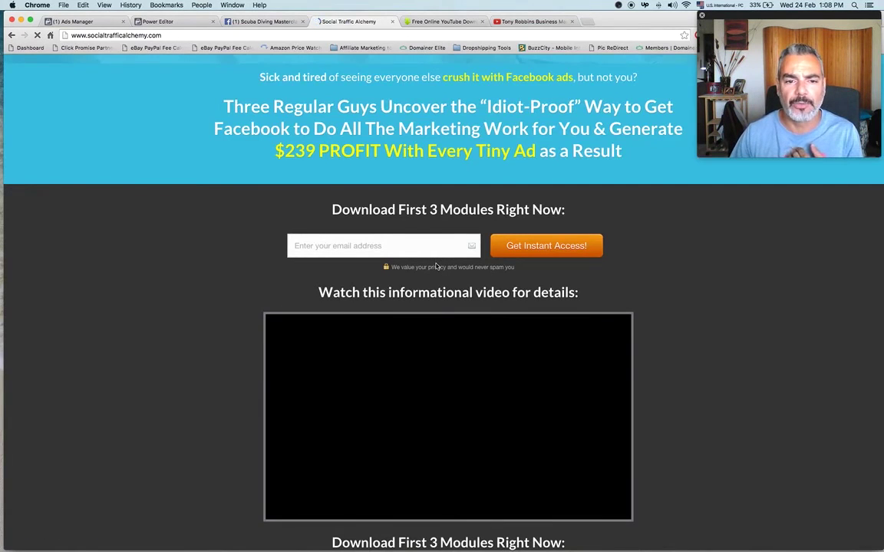
Scroll up and down the Social Traffic Alchemy sales page while its video plays
scroll(435, 266, down, 3)
scroll(434, 270, up, 3)
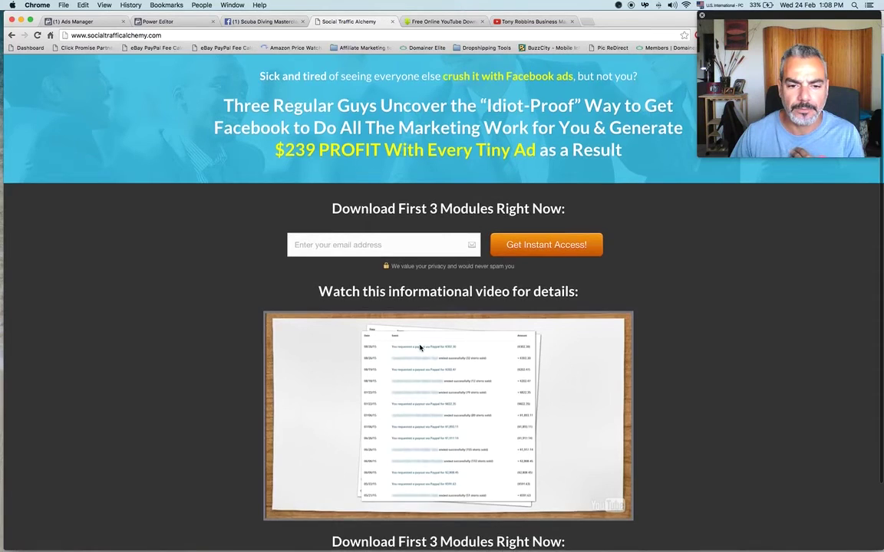
scroll(419, 347, down, 3)
scroll(419, 330, up, 3)
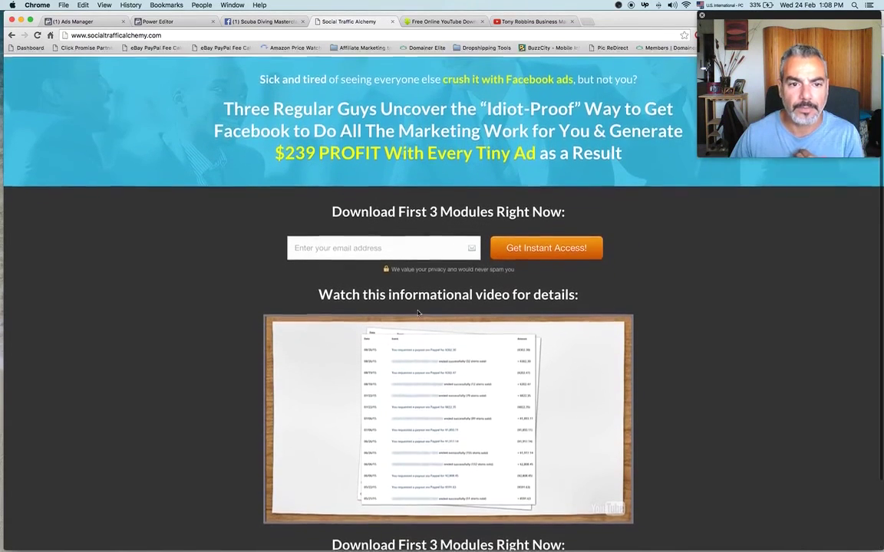
Switch back to the Scuba Diving Masterclass Facebook page's Chrome tab
click(263, 23)
click(352, 24)
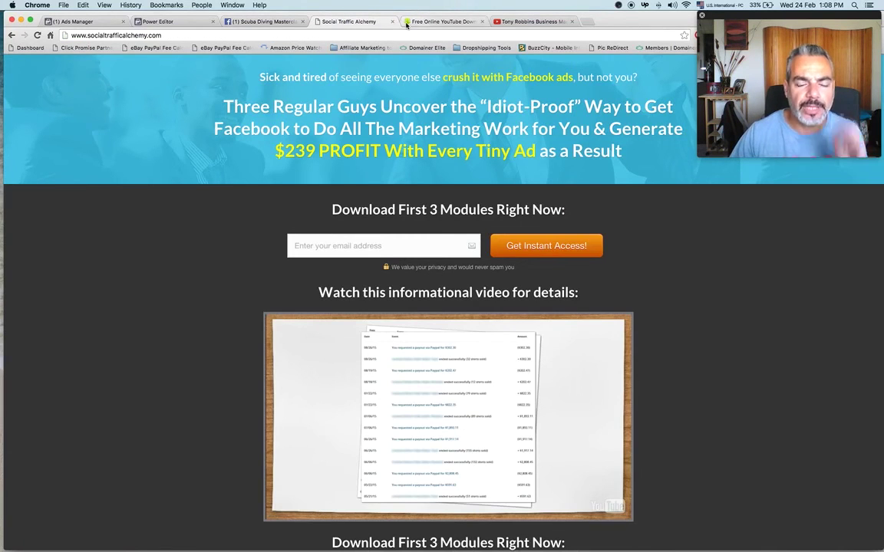
click(296, 23)
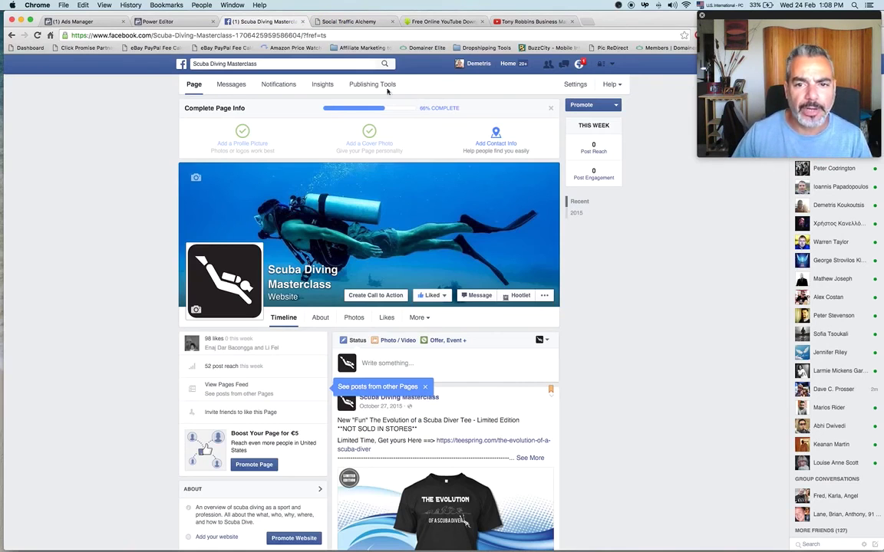
scroll(404, 144, down, 5)
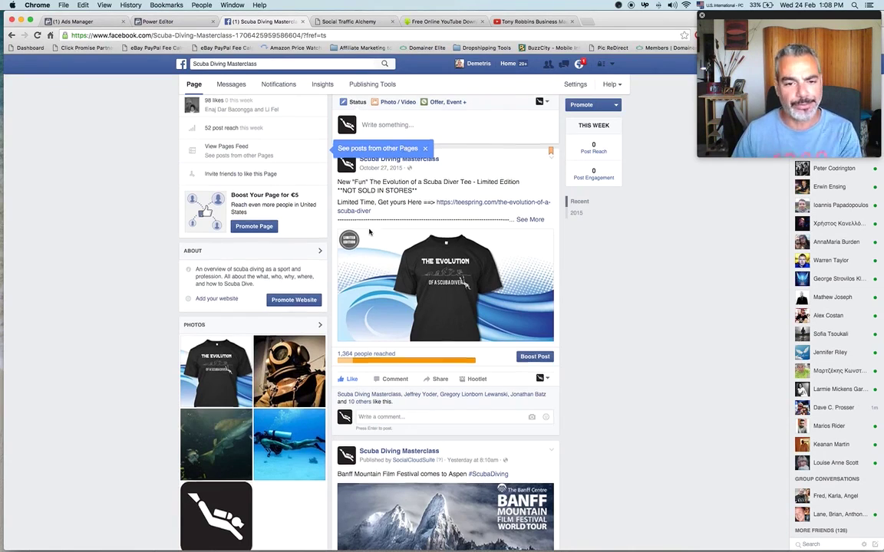
scroll(370, 231, down, 8)
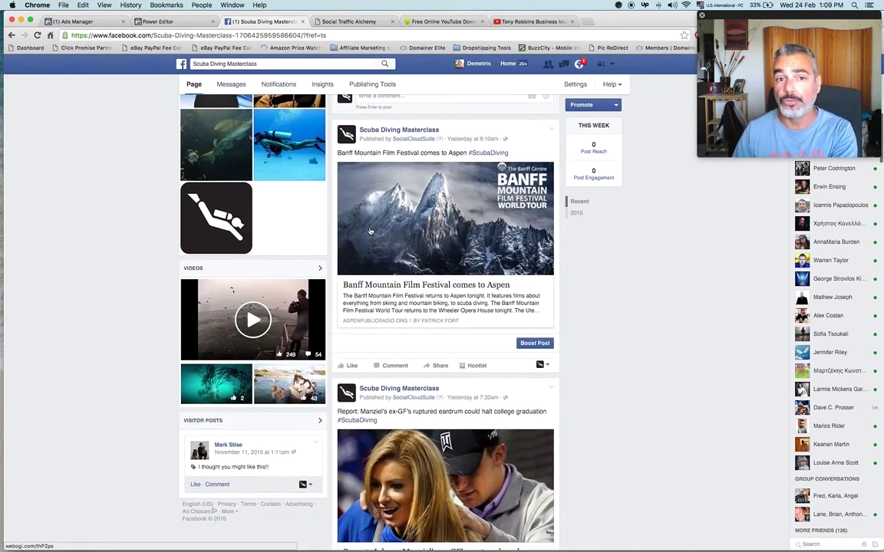